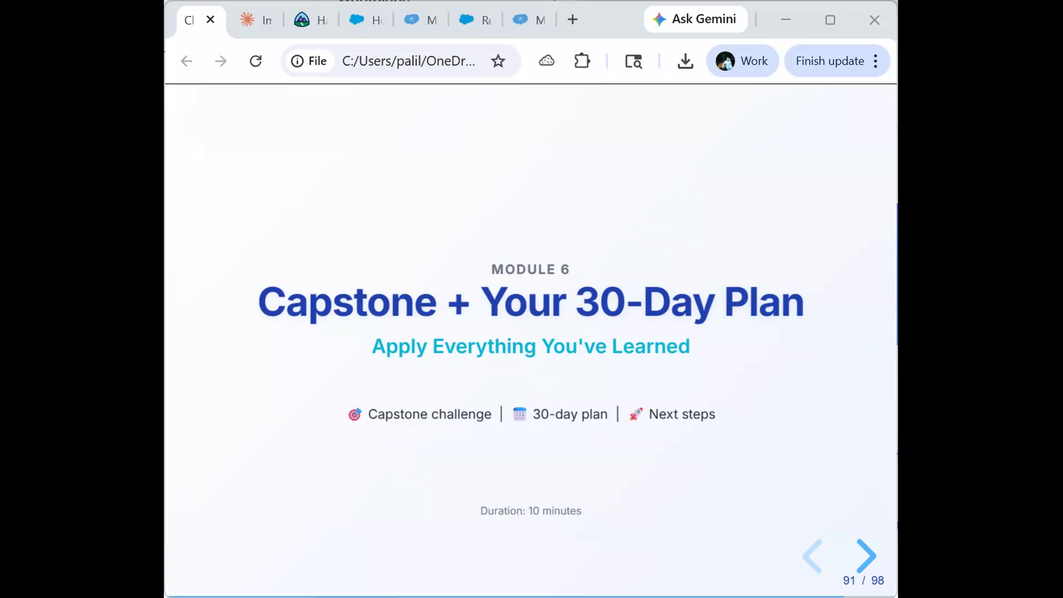
Present the Module 6 slides from the title through "Your Capstone Challenge" to the "Watch Me Do It" live demo slide.
{"action": "left_click", "coordinate": [468, 460]}
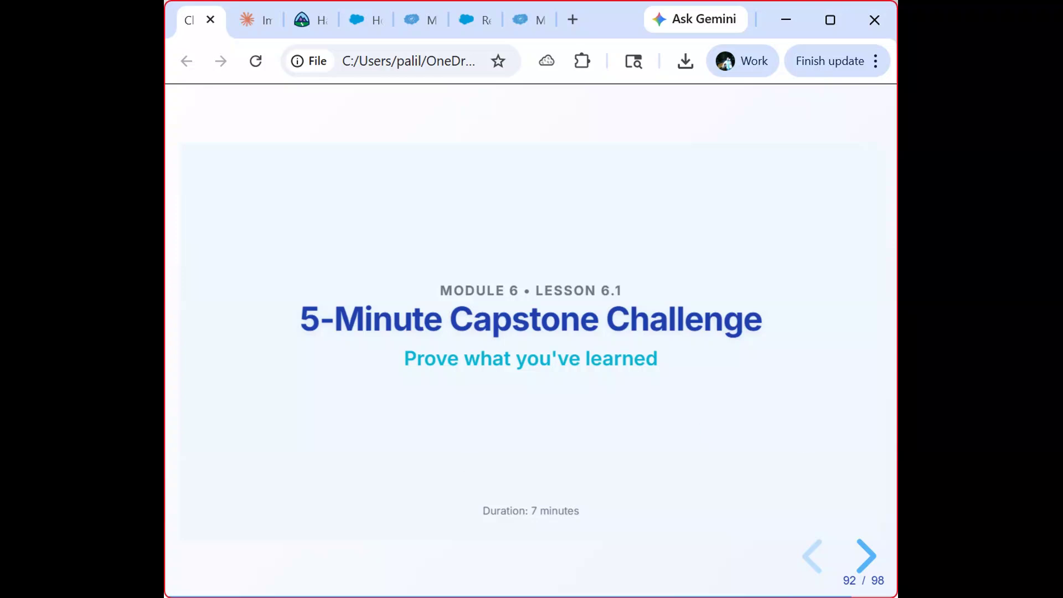
{"action": "left_click", "coordinate": [413, 470]}
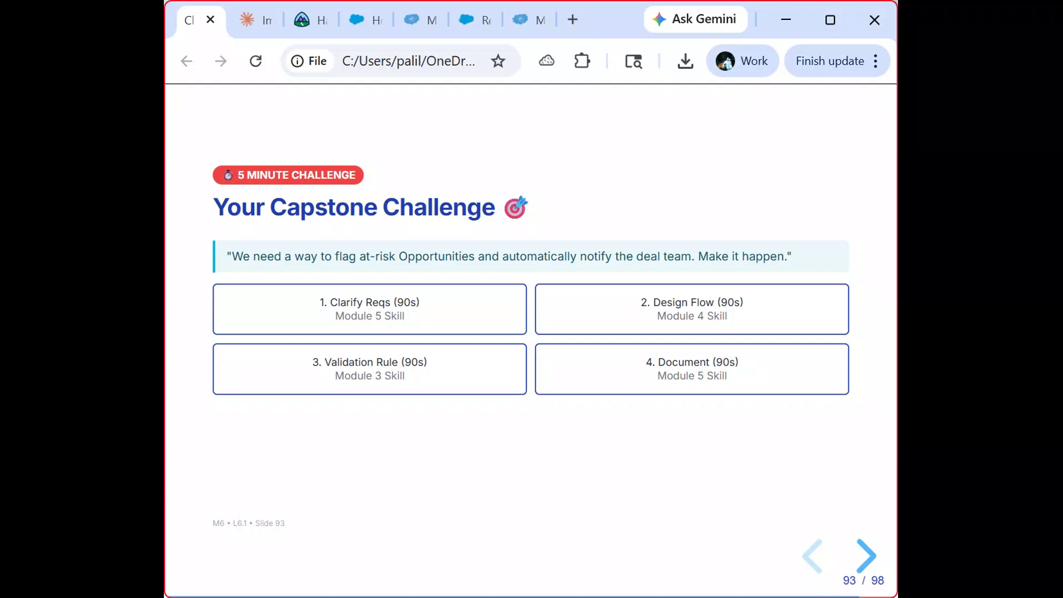
{"action": "key", "text": "Right"}
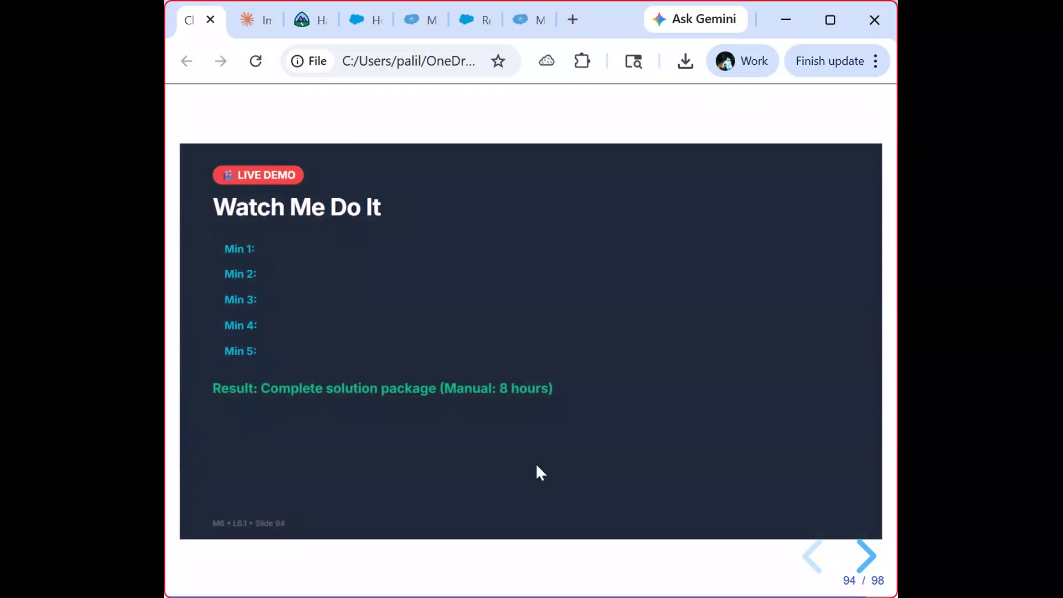
{"action": "key", "text": "Left"}
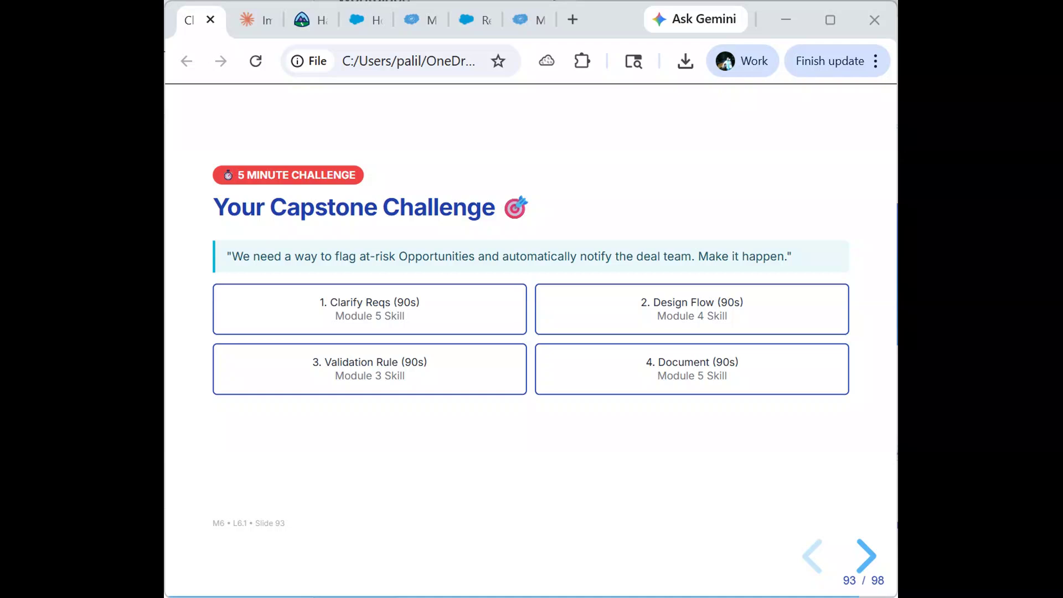
{"action": "left_click", "coordinate": [480, 447]}
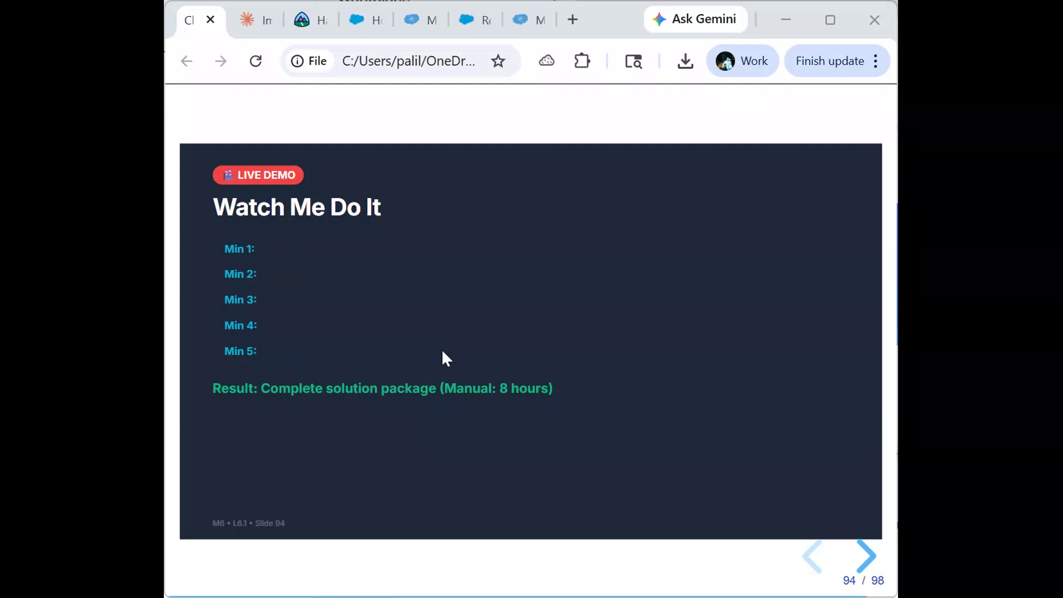
Go back to slide 87, "The Admin Superpower Prompt", and copy the entire prompt text.
{"action": "key", "text": "Left"}
{"action": "key", "text": "Left"}
{"action": "key", "text": "Left"}
{"action": "key", "text": "Left"}
{"action": "key", "text": "Left"}
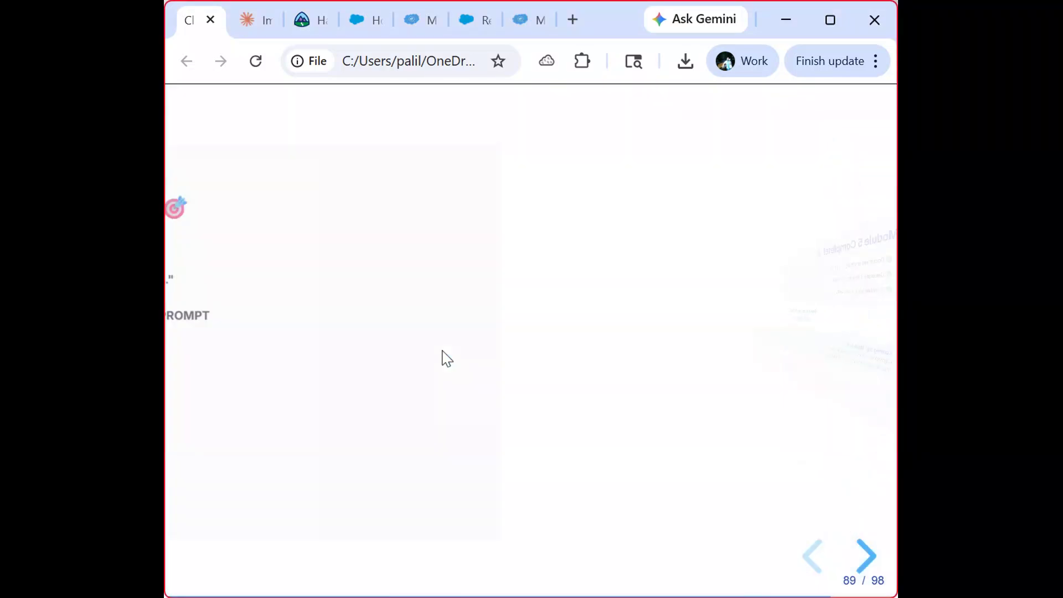
{"action": "key", "text": "Left"}
{"action": "key", "text": "Left"}
{"action": "key", "text": "Left"}
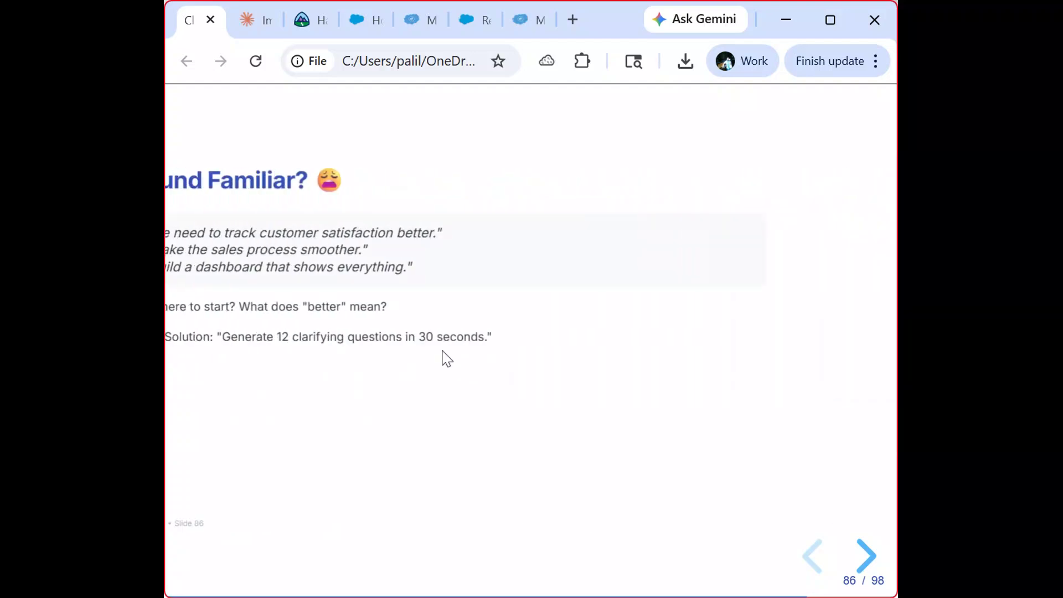
{"action": "key", "text": "Right"}
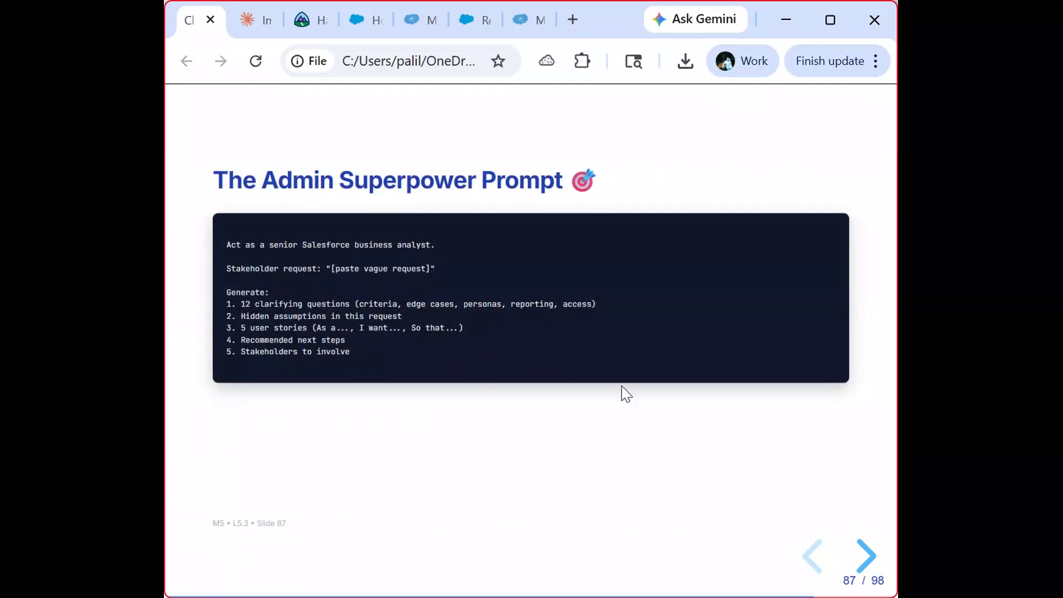
{"action": "left_click_drag", "start_coordinate": [365, 357], "coordinate": [221, 251]}
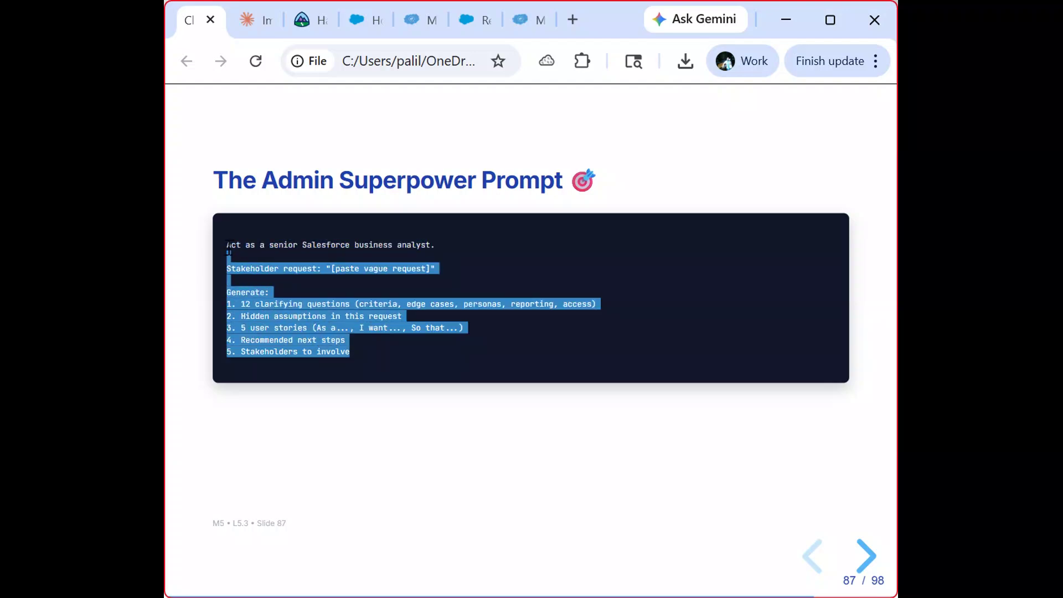
{"action": "left_click_drag", "start_coordinate": [224, 245], "coordinate": [402, 361]}
{"action": "key", "text": "ctrl+c"}
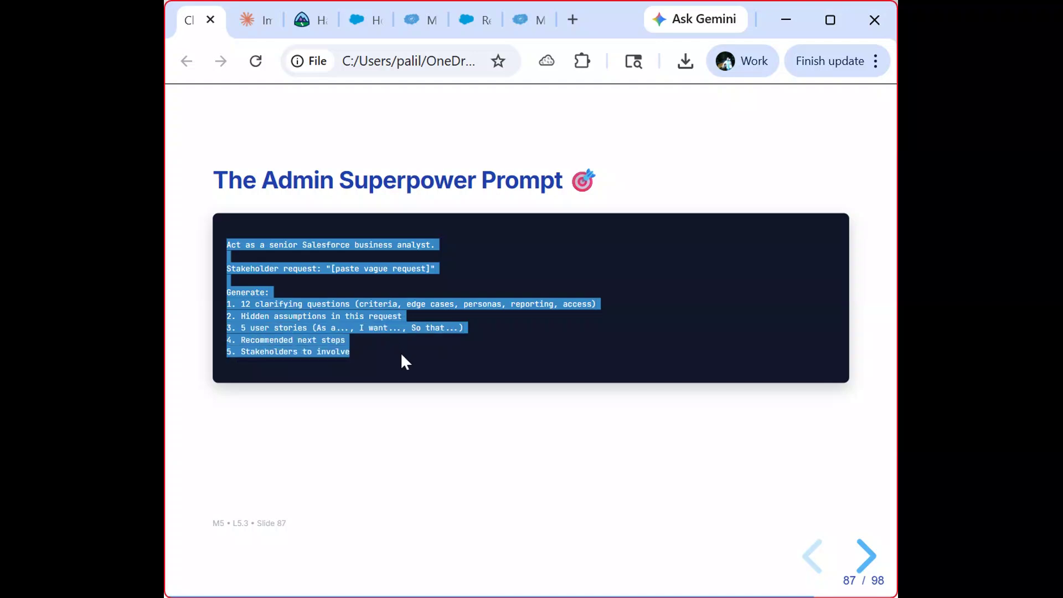
Switch to Claude, open the Salesforce Admin Workspace project and paste the copied prompt into a new chat message.
{"action": "left_click", "coordinate": [247, 34]}
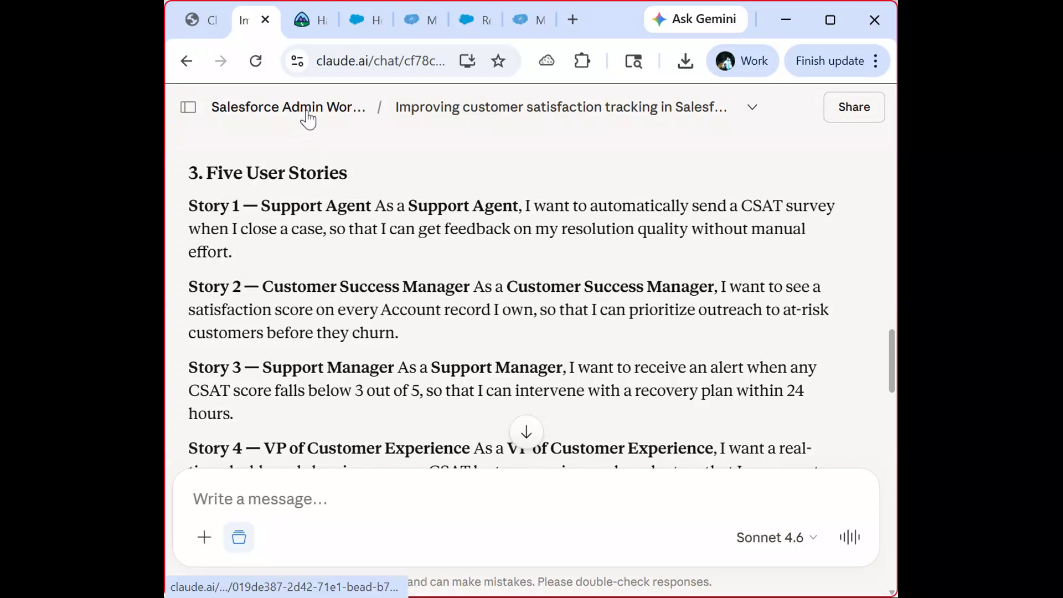
{"action": "left_click", "coordinate": [306, 109]}
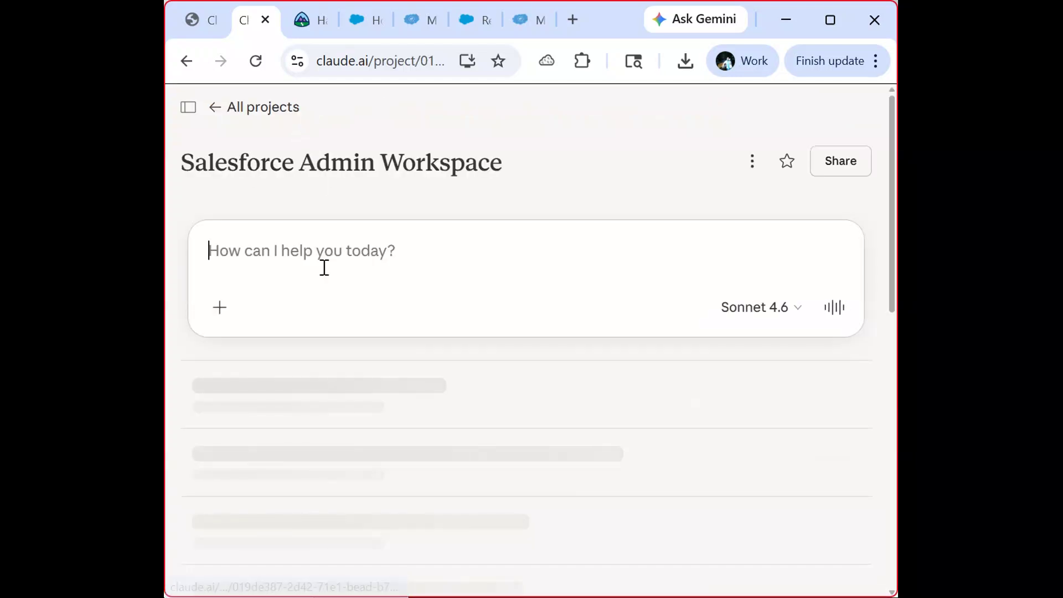
{"action": "key", "text": "ctrl+v"}
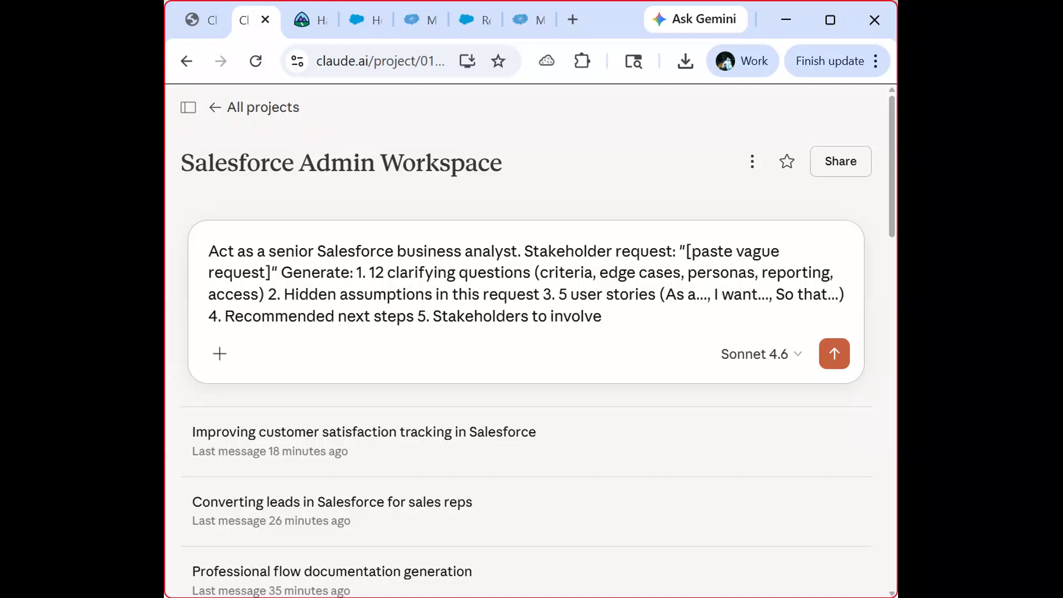
Replace the prompt's request placeholder with "We need a way to flag at-risk Opportunities and automatically notify the deal team. Make it happen".
{"action": "key", "text": "alt+Tab"}
{"action": "left_click_drag", "start_coordinate": [690, 250], "coordinate": [273, 275]}
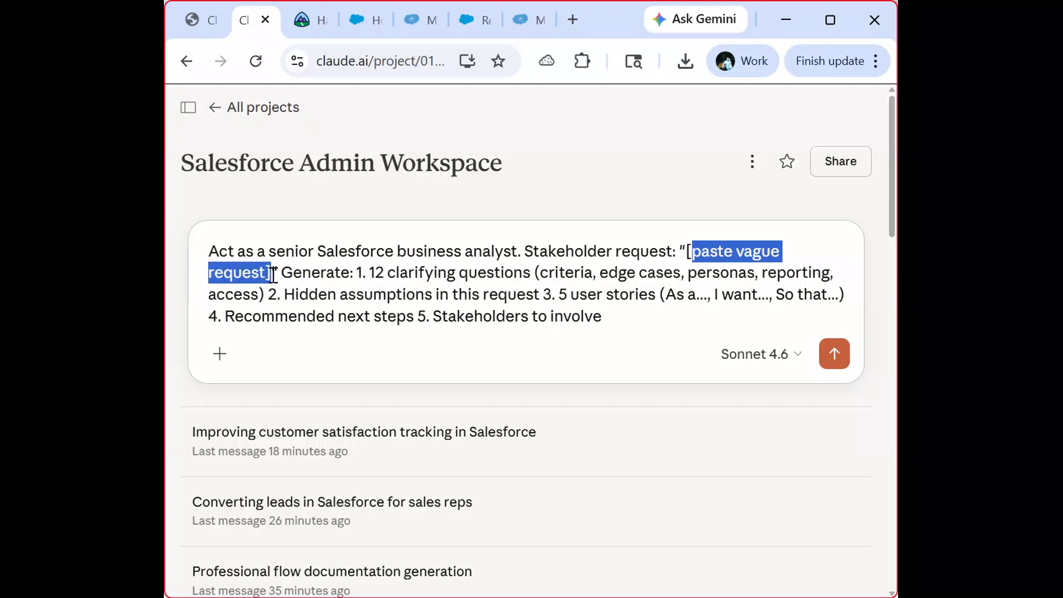
{"action": "key", "text": "BackSpace"}
{"action": "key", "text": "BackSpace"}
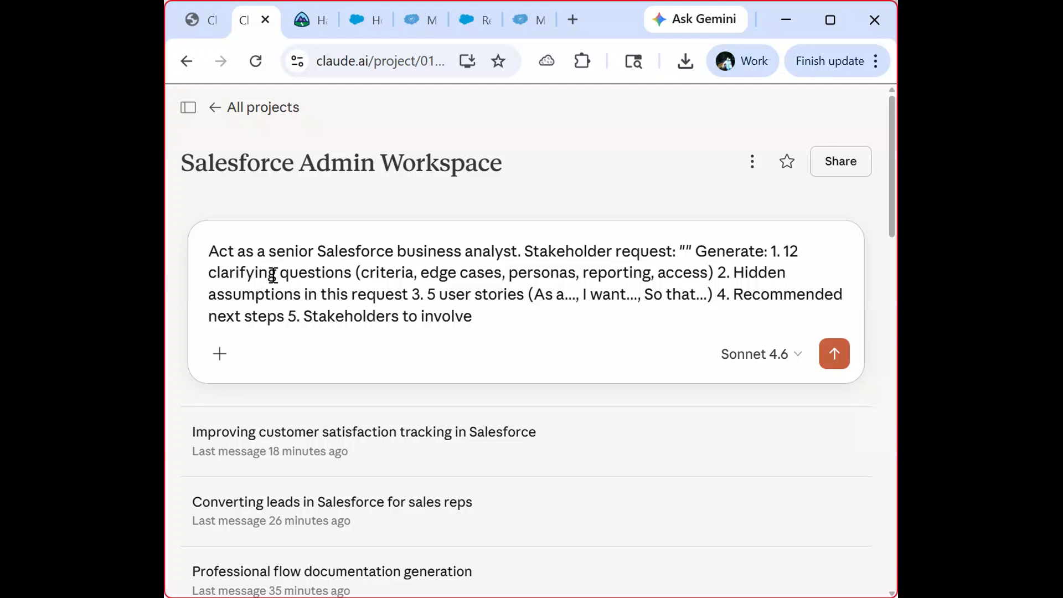
{"action": "type", "text": "We need a way to flag at-risk Opportunities and automatically notify the deal team. Make it happen"}
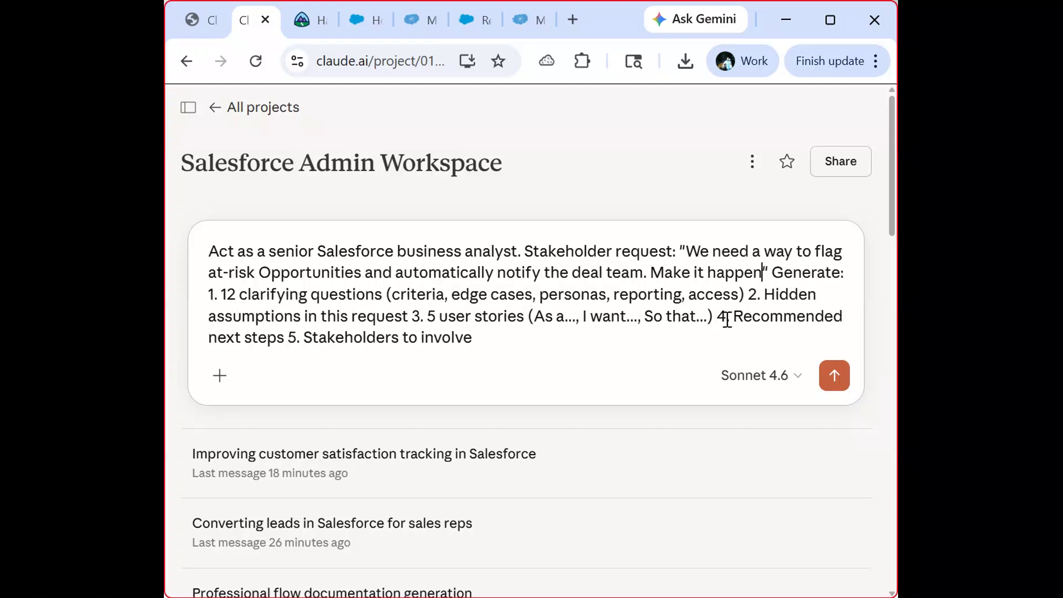
Set the number of clarifying questions requested in the prompt to 5.
{"action": "left_click", "coordinate": [222, 294]}
{"action": "left_click_drag", "start_coordinate": [224, 294], "coordinate": [234, 294]}
{"action": "type", "text": "5"}
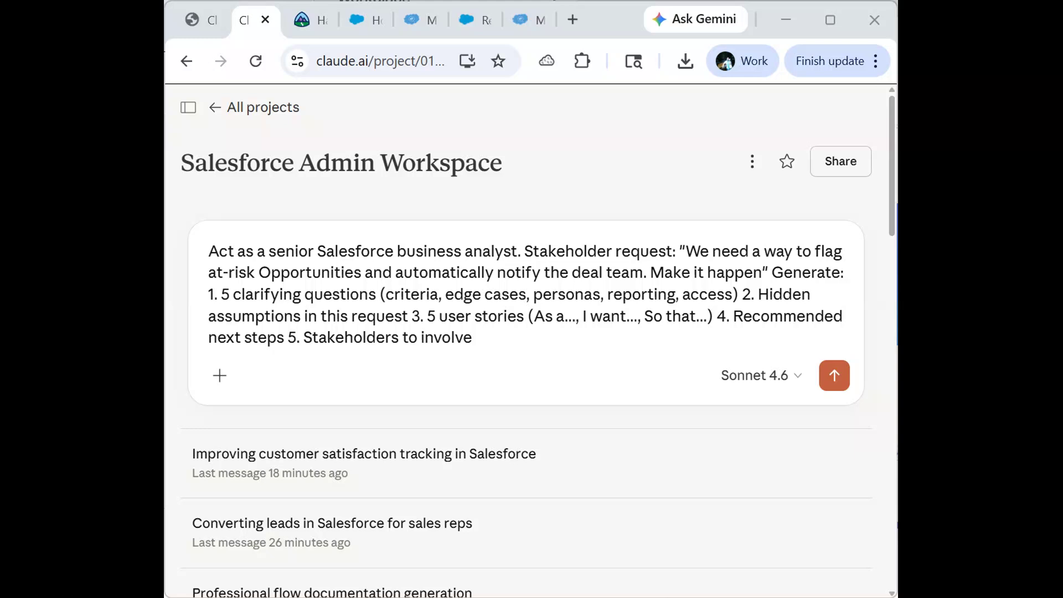
Delete items 2 to 5 from the prompt, keeping only the clarifying questions, and send it.
{"action": "left_click", "coordinate": [394, 324]}
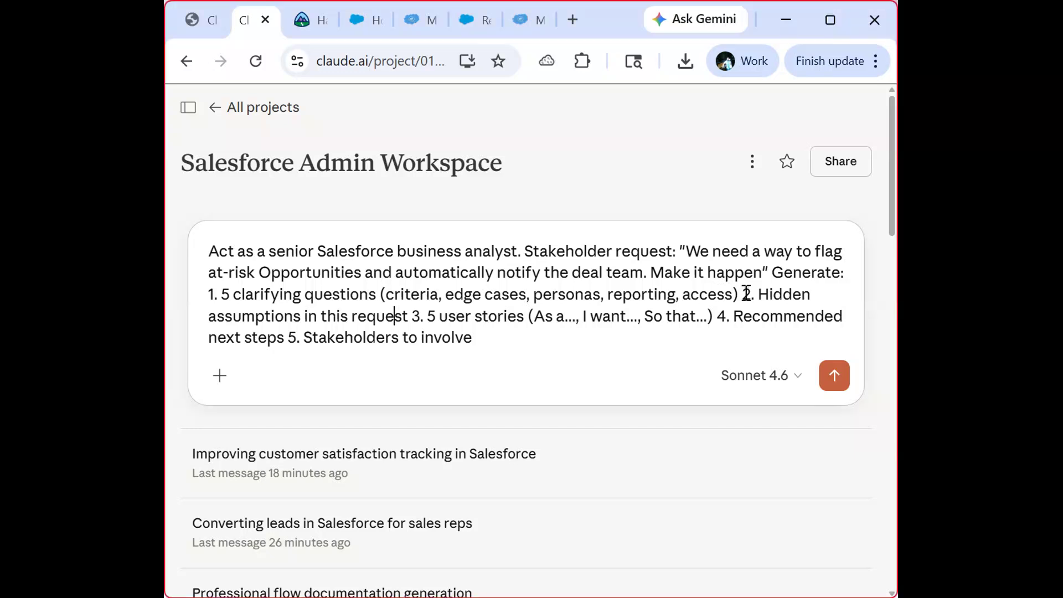
{"action": "left_click", "coordinate": [743, 294]}
{"action": "left_click_drag", "start_coordinate": [745, 294], "coordinate": [763, 330]}
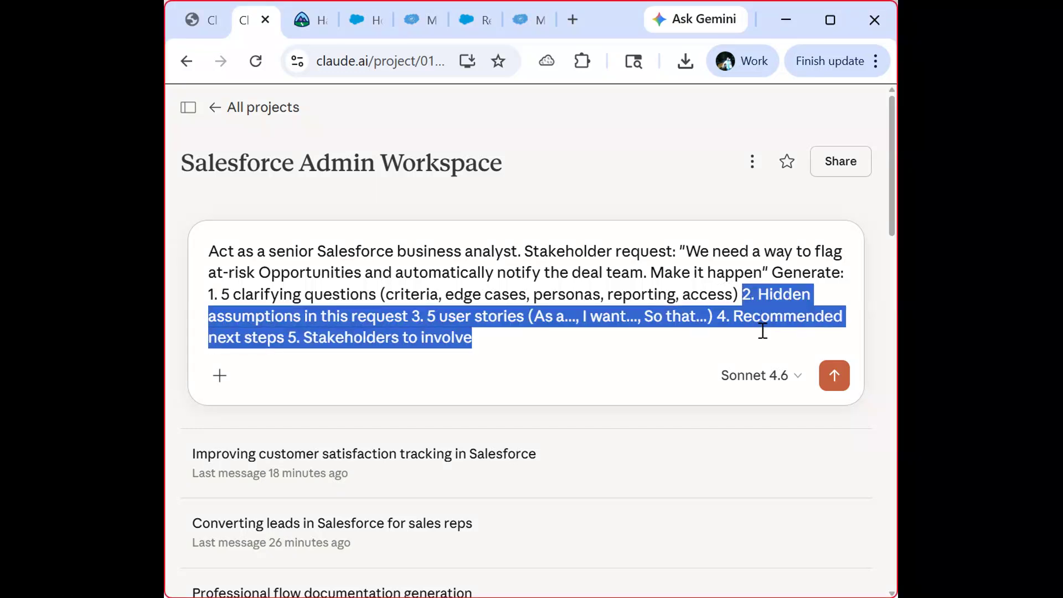
{"action": "key", "text": "BackSpace"}
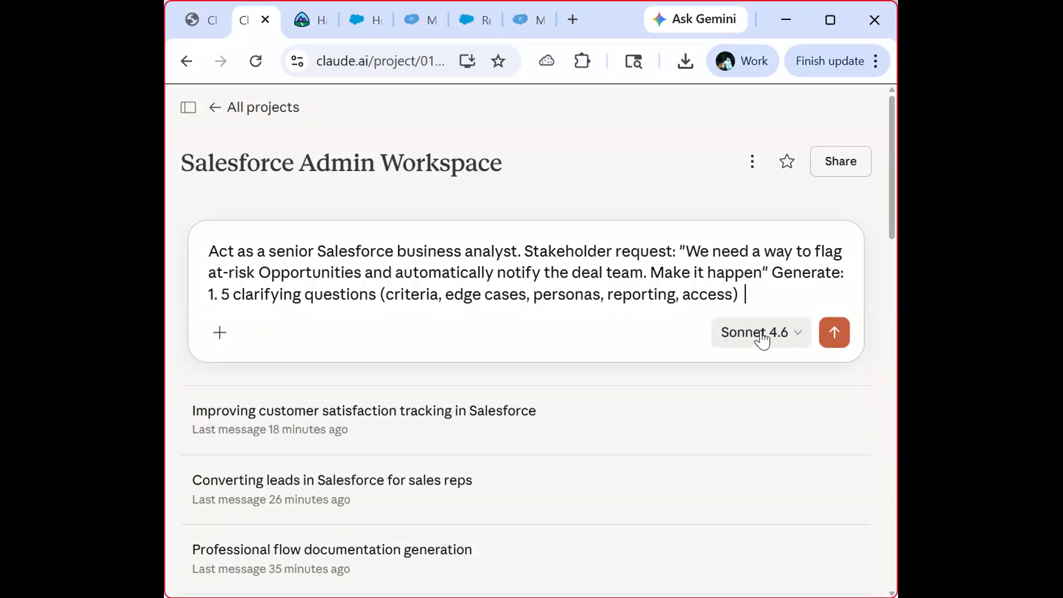
{"action": "left_click", "coordinate": [835, 332]}
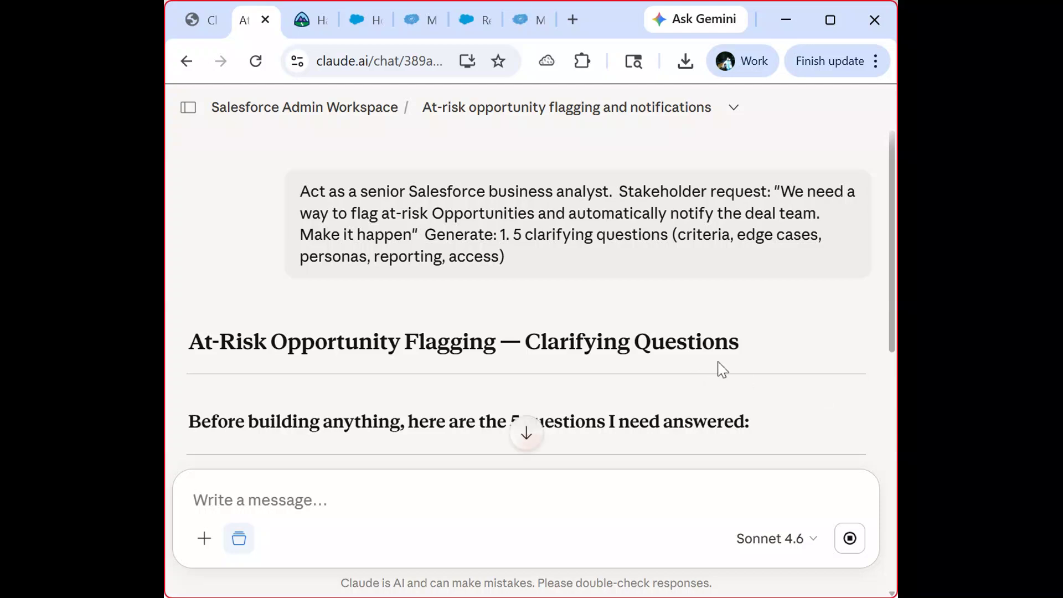
Read through Claude's clarifying questions on at-risk Opportunity flagging to the end of the response.
{"action": "scroll", "coordinate": [741, 367], "scroll_direction": "down", "scroll_amount": 3}
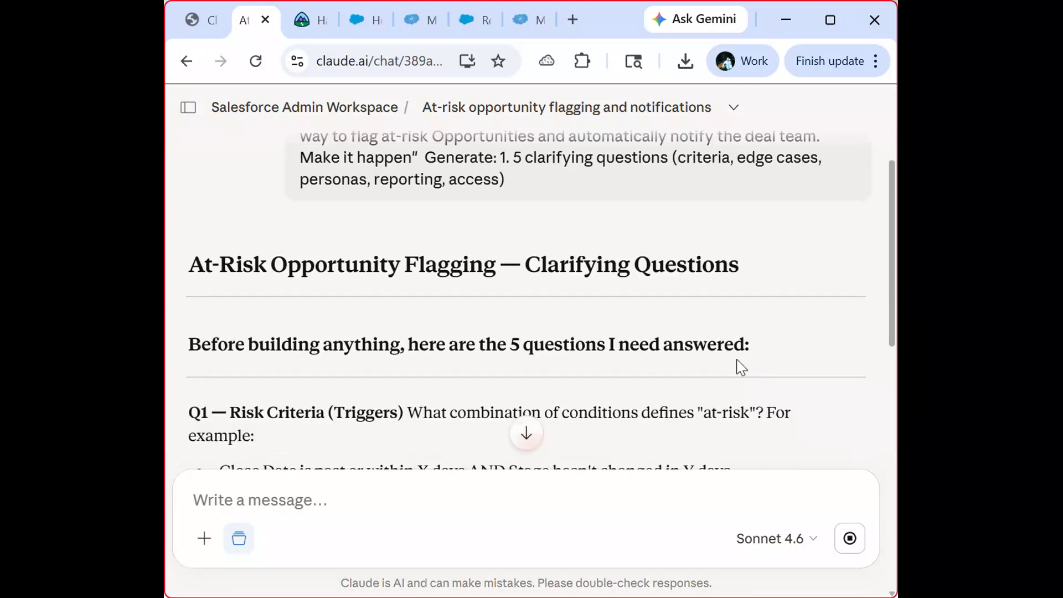
{"action": "scroll", "coordinate": [741, 367], "scroll_direction": "down", "scroll_amount": 2}
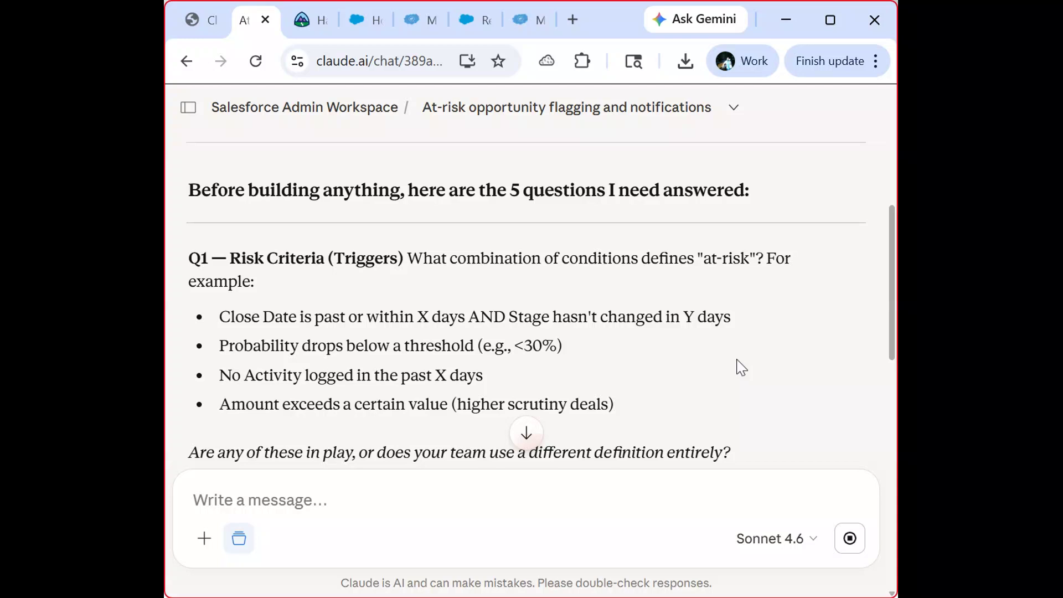
{"action": "scroll", "coordinate": [742, 368], "scroll_direction": "down", "scroll_amount": 2}
{"action": "scroll", "coordinate": [742, 368], "scroll_direction": "down", "scroll_amount": 7}
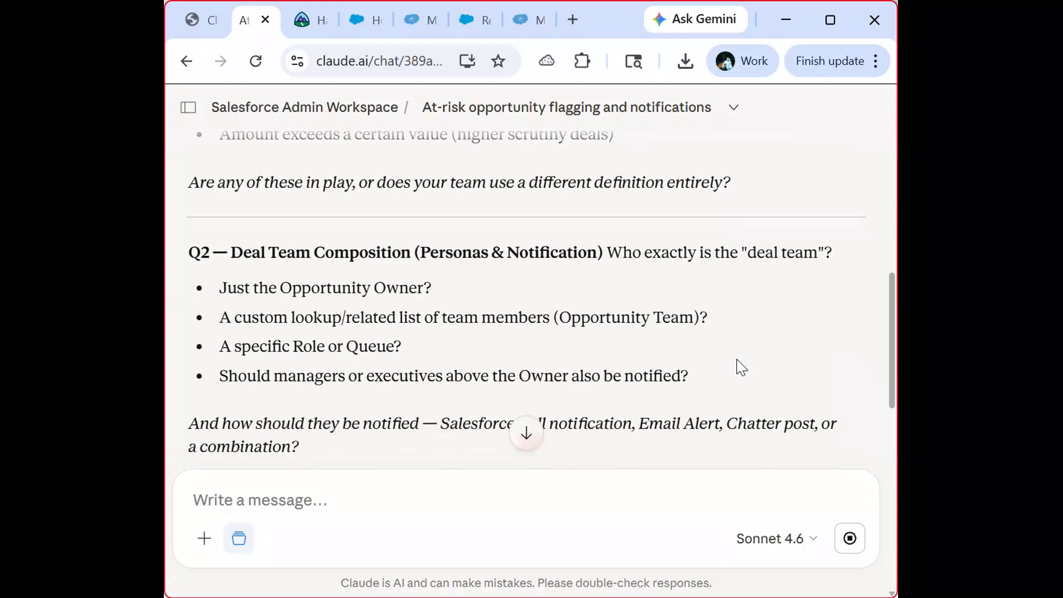
{"action": "scroll", "coordinate": [740, 366], "scroll_direction": "down", "scroll_amount": 3}
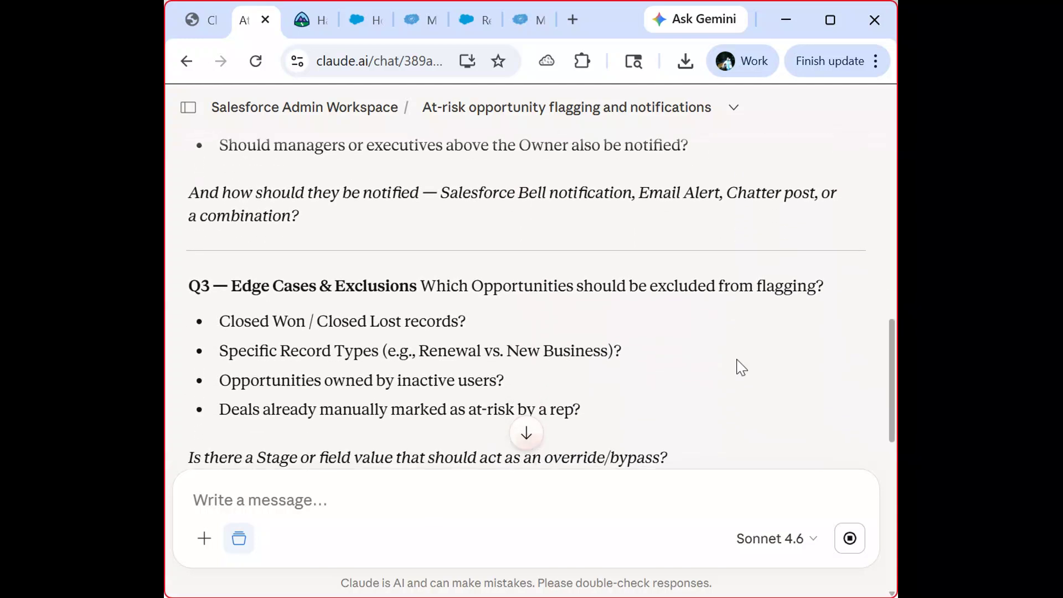
{"action": "scroll", "coordinate": [742, 368], "scroll_direction": "down", "scroll_amount": 3}
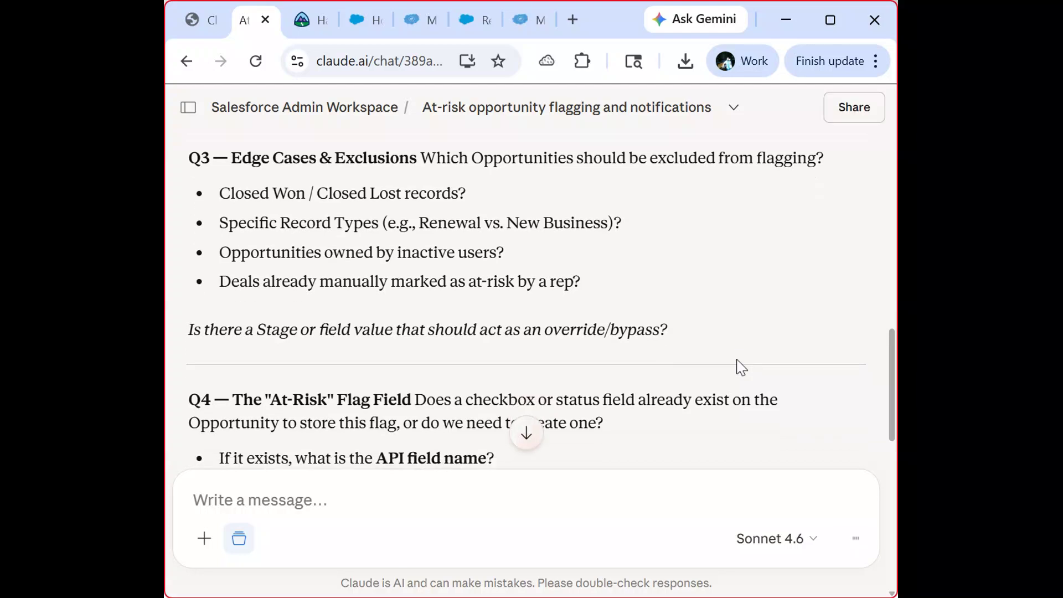
{"action": "scroll", "coordinate": [741, 367], "scroll_direction": "down", "scroll_amount": 2}
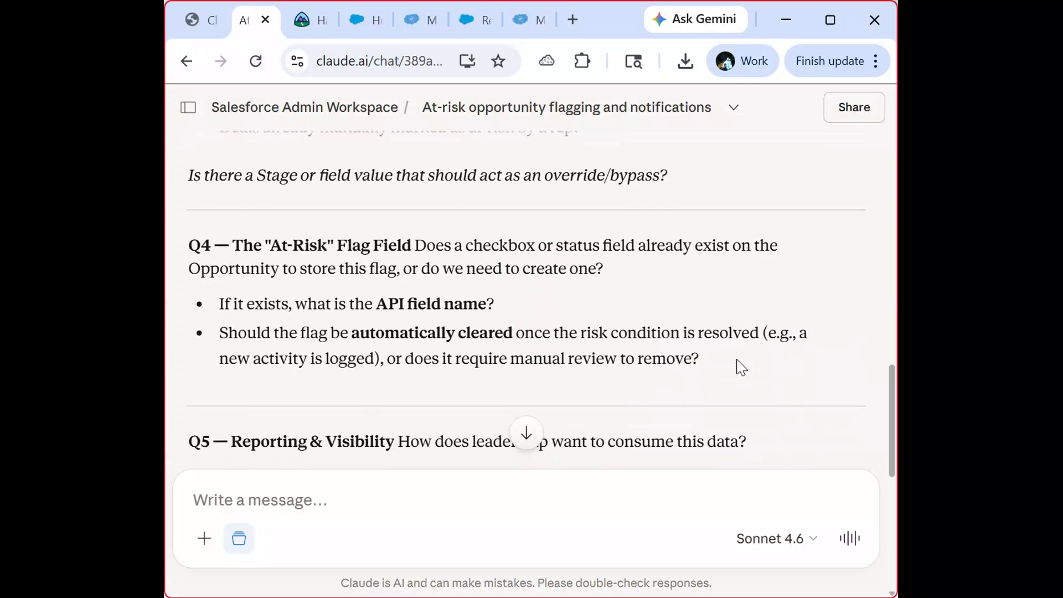
{"action": "scroll", "coordinate": [741, 366], "scroll_direction": "down", "scroll_amount": 3}
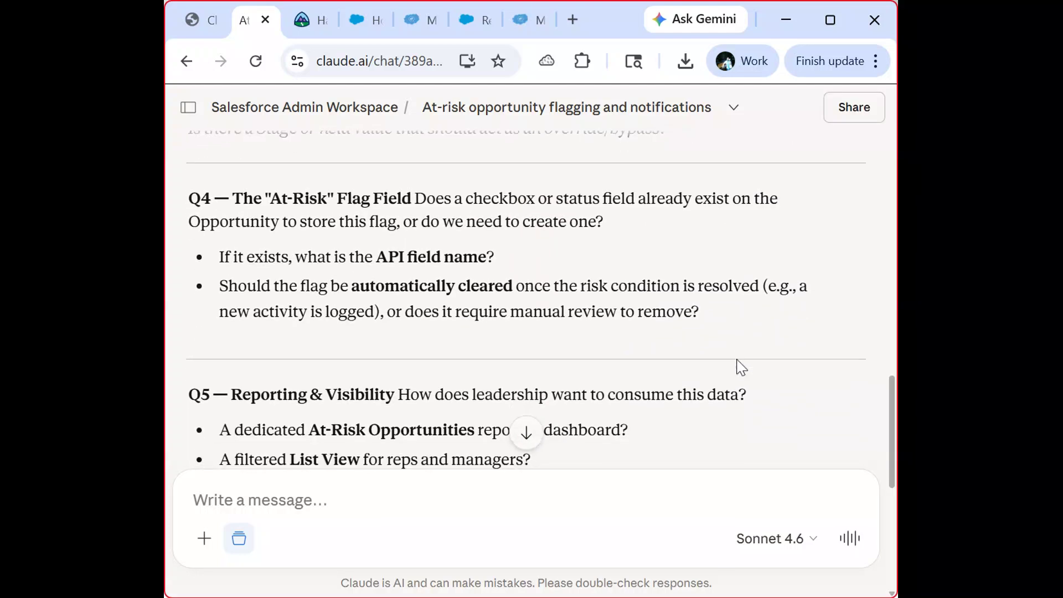
{"action": "scroll", "coordinate": [741, 367], "scroll_direction": "down", "scroll_amount": 3}
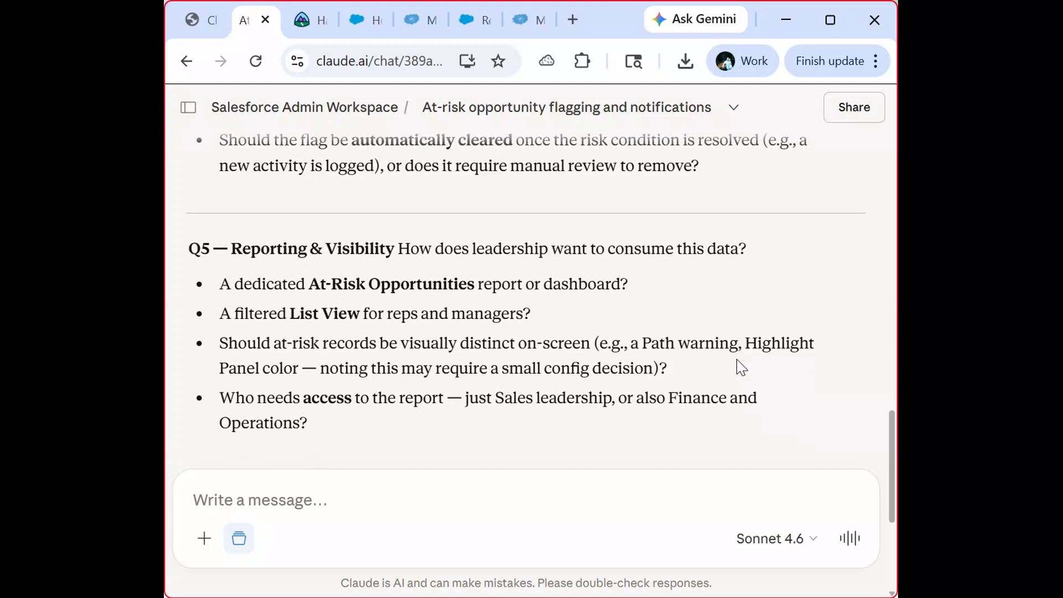
{"action": "scroll", "coordinate": [741, 367], "scroll_direction": "down", "scroll_amount": 2}
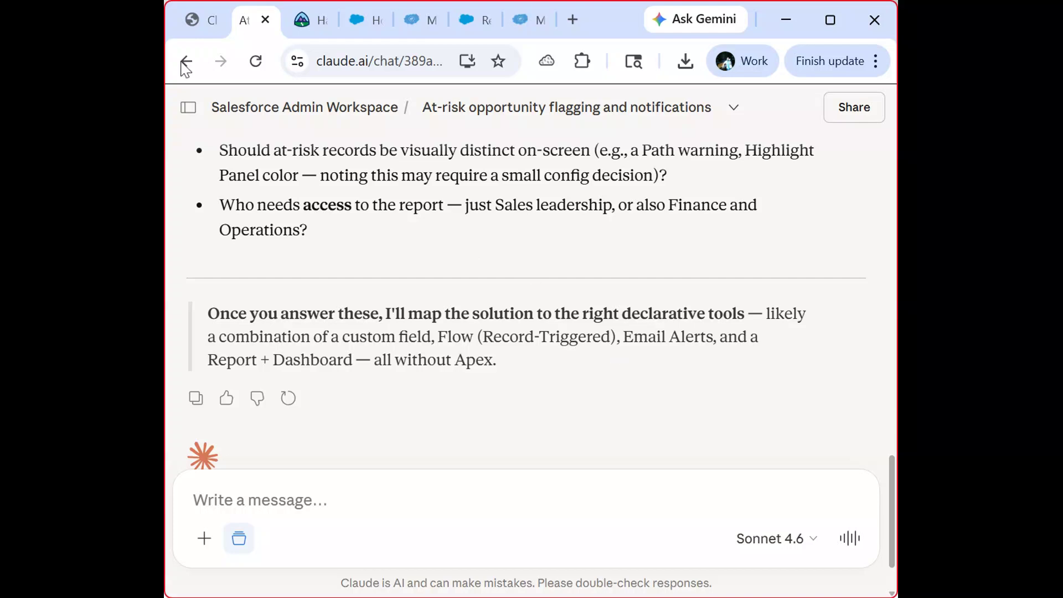
Switch to the course slides and go back to the slide titled "The Universal Flow Design Prompt".
{"action": "left_click", "coordinate": [196, 26]}
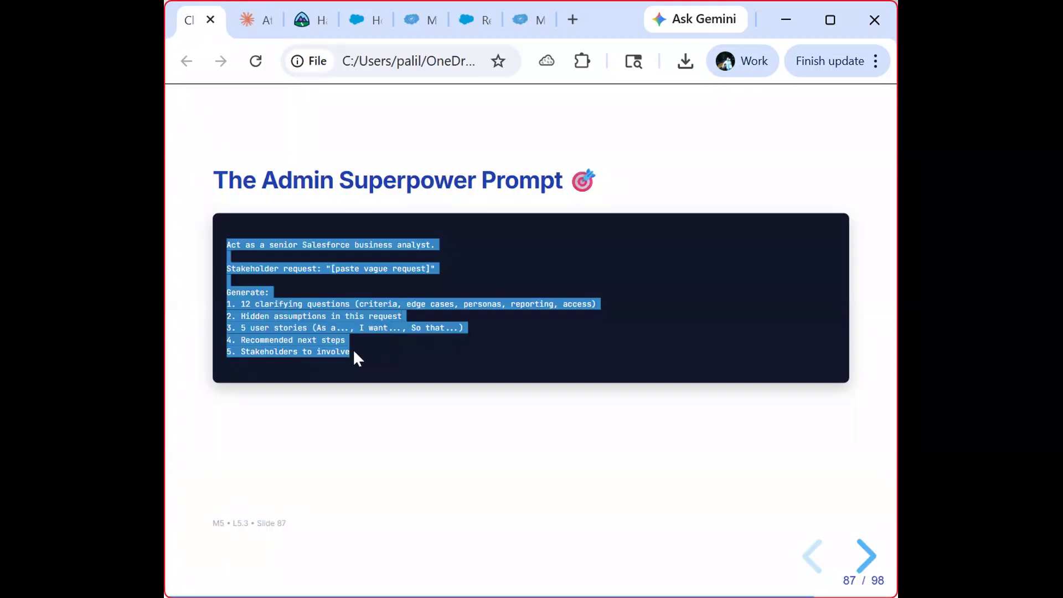
{"action": "left_click", "coordinate": [366, 422]}
{"action": "key", "text": "Left"}
{"action": "key", "text": "Left"}
{"action": "key", "text": "Left"}
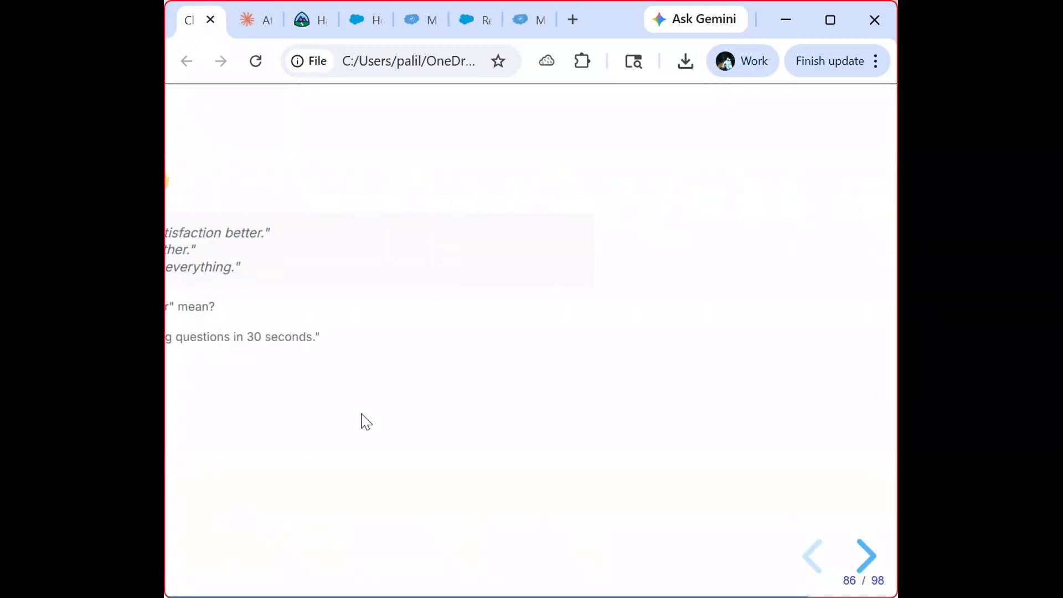
{"action": "key", "text": "Left"}
{"action": "key", "text": "Left"}
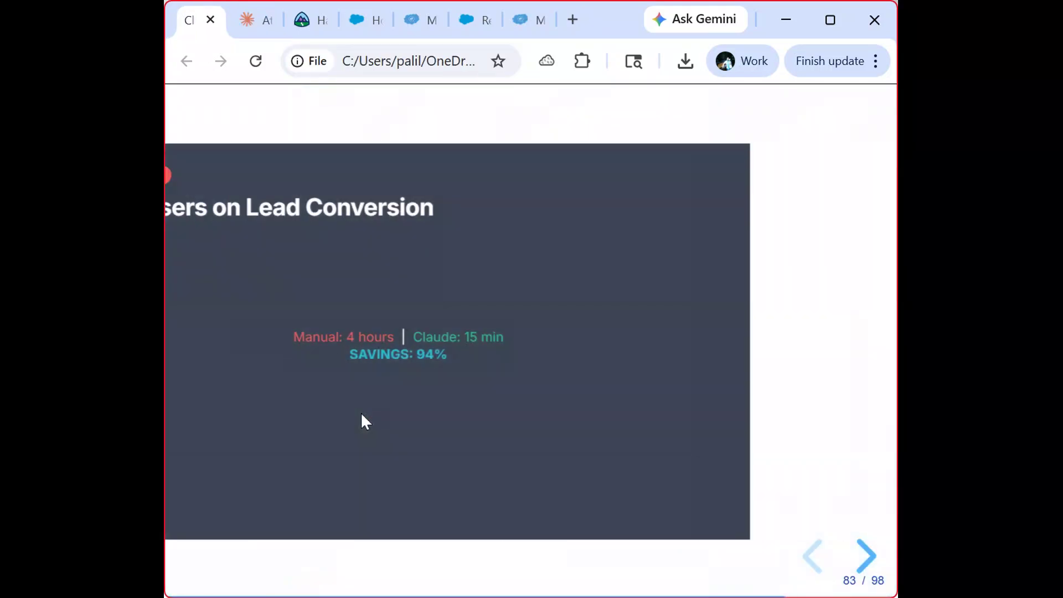
{"action": "key", "text": "Left"}
{"action": "key", "text": "Left"}
{"action": "key", "text": "Left"}
{"action": "key", "text": "Left"}
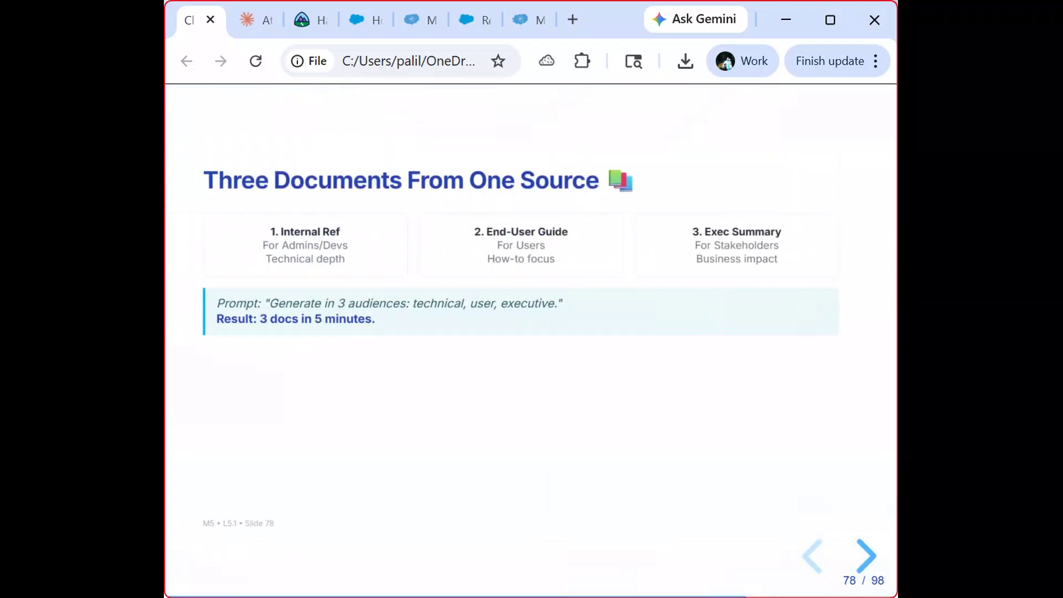
{"action": "key", "text": "Left"}
{"action": "key", "text": "Left"}
{"action": "key", "text": "Left"}
{"action": "key", "text": "Left"}
{"action": "key", "text": "Left"}
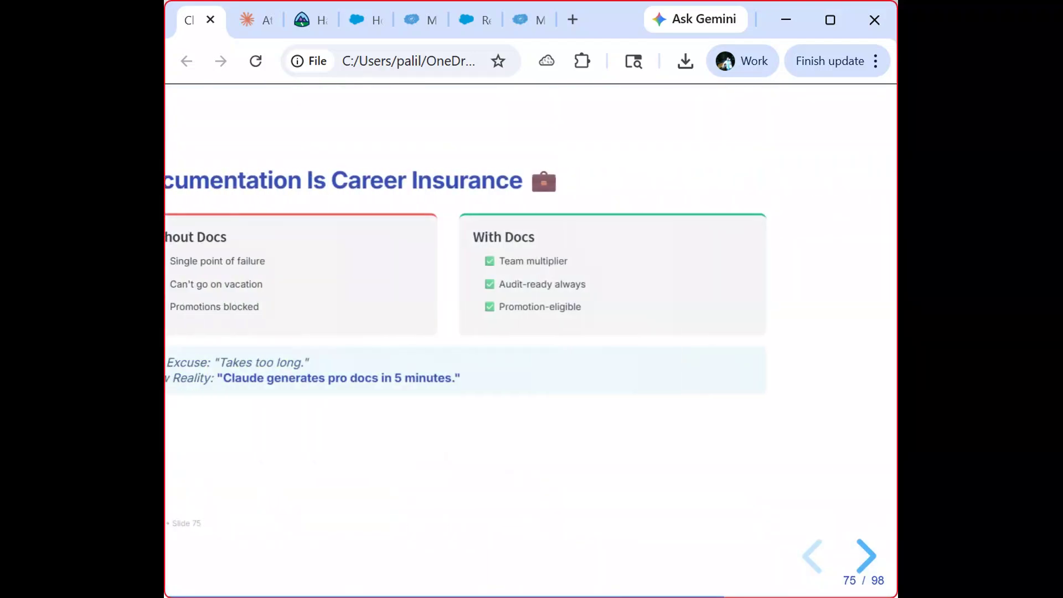
{"action": "key", "text": "Left"}
{"action": "key", "text": "Left"}
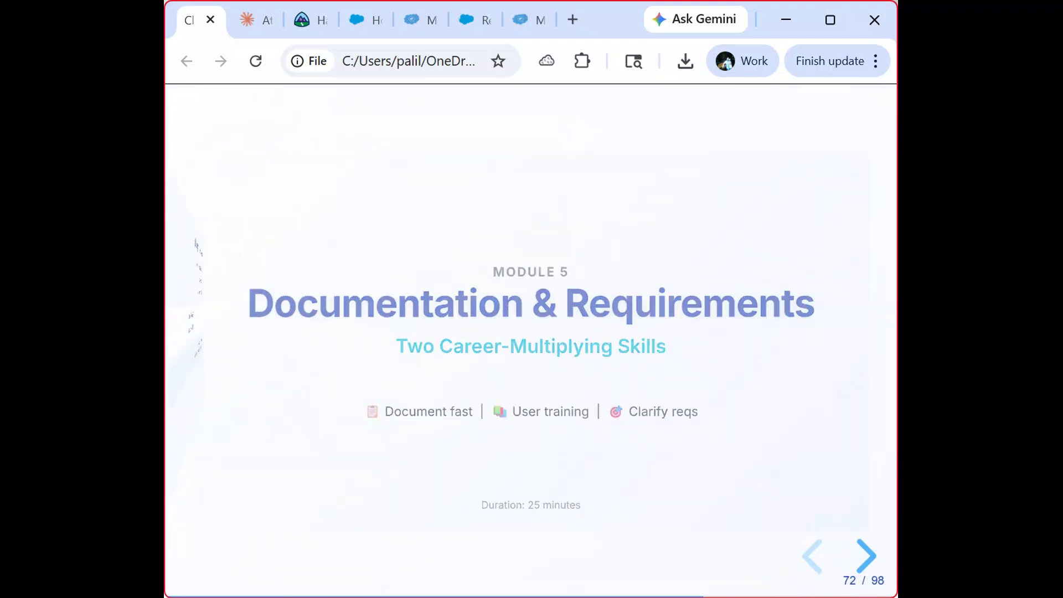
{"action": "key", "text": "Left"}
{"action": "key", "text": "Left"}
{"action": "key", "text": "Left"}
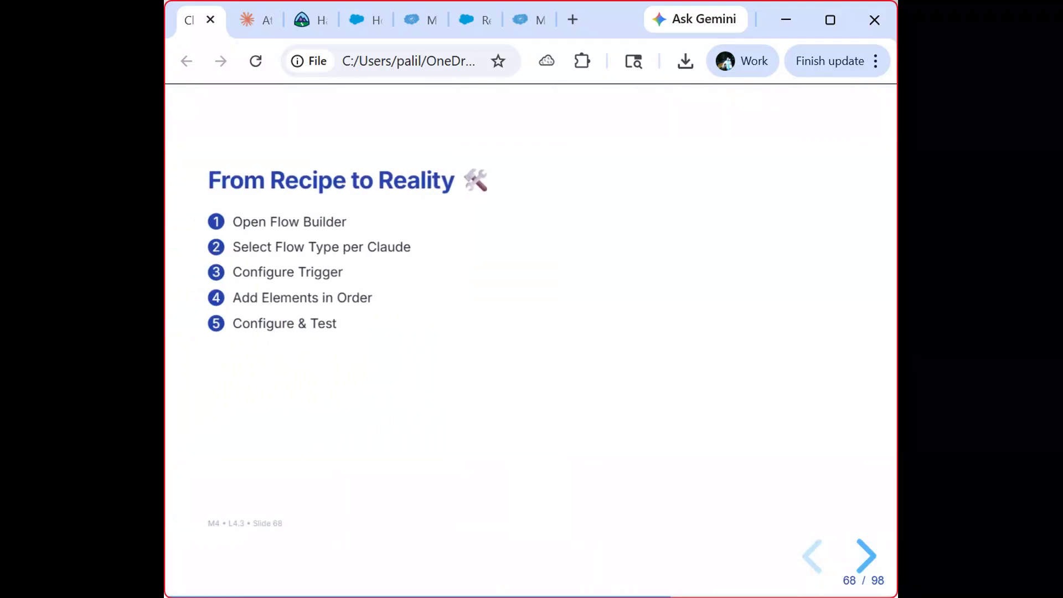
{"action": "key", "text": "Left"}
{"action": "key", "text": "Left"}
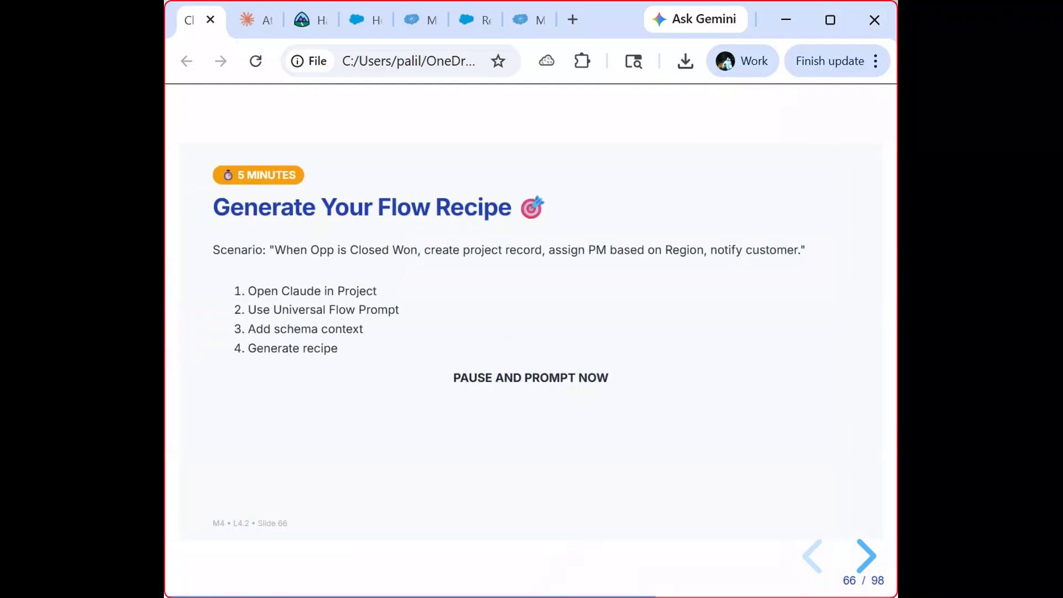
{"action": "key", "text": "Left"}
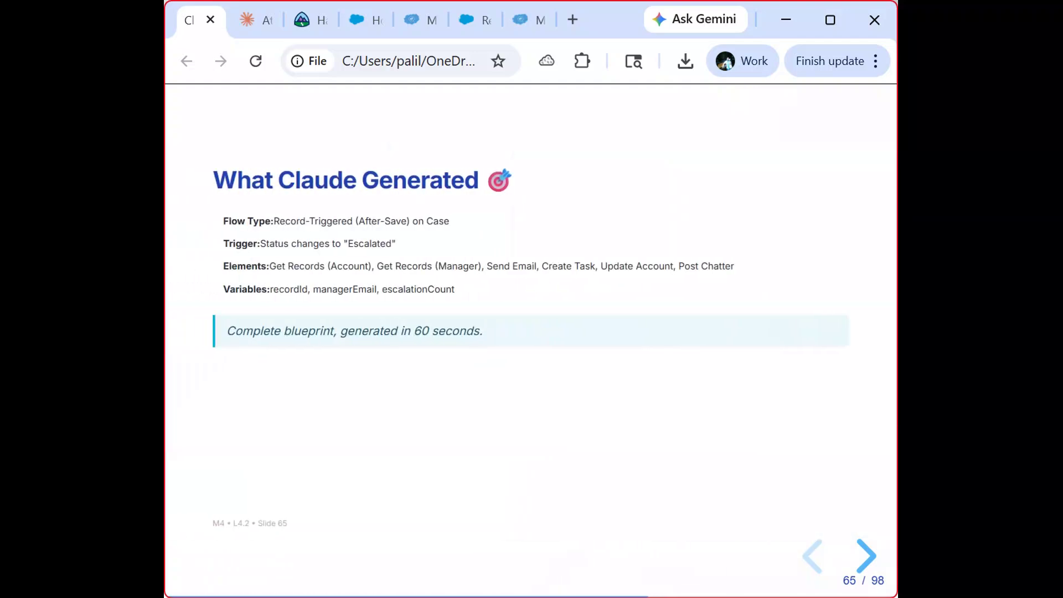
{"action": "key", "text": "Left"}
{"action": "key", "text": "Left"}
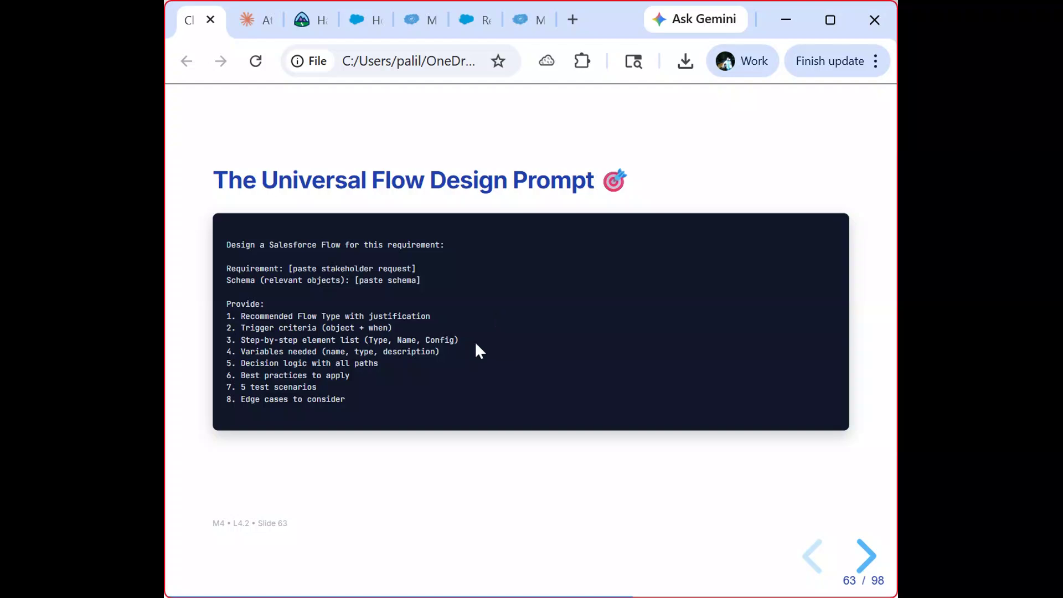
Copy the entire Universal Flow Design Prompt from the slide into the message box of the at-risk opportunity chat in Claude.
{"action": "left_click_drag", "start_coordinate": [384, 400], "coordinate": [219, 247]}
{"action": "key", "text": "ctrl+c"}
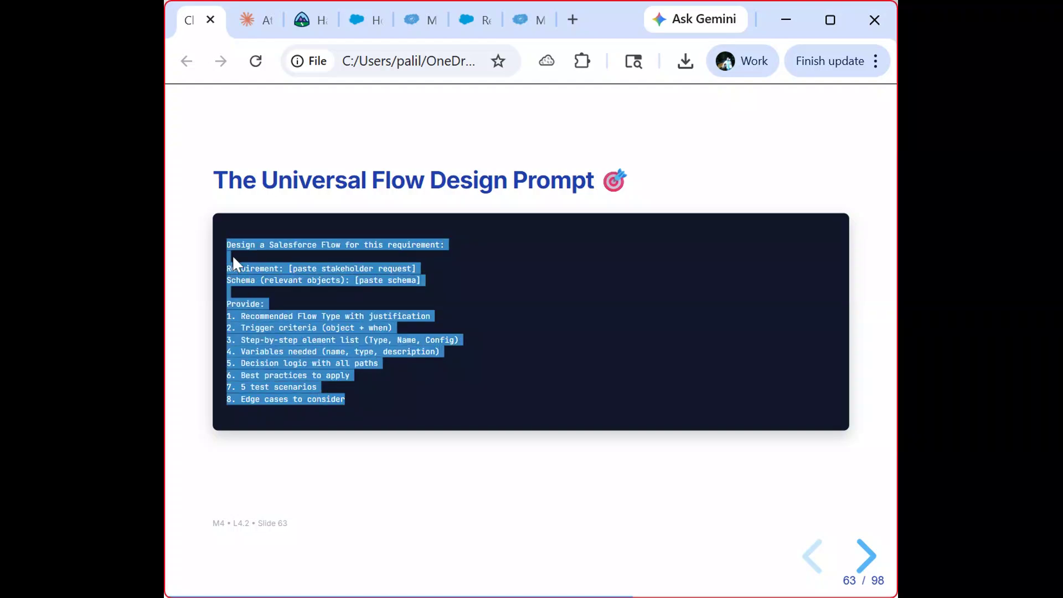
{"action": "left_click", "coordinate": [244, 22]}
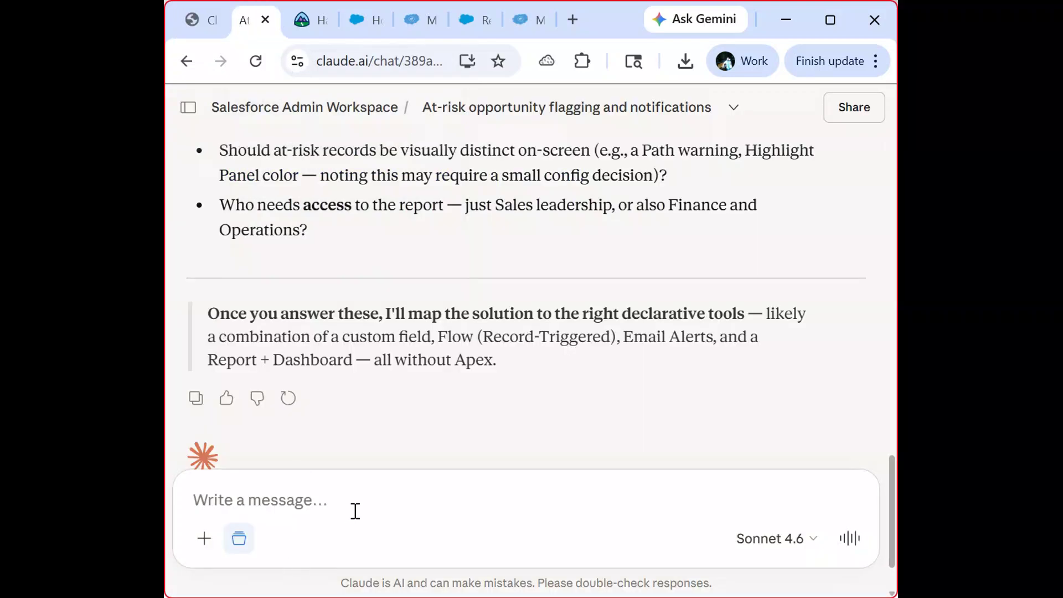
{"action": "key", "text": "ctrl+v"}
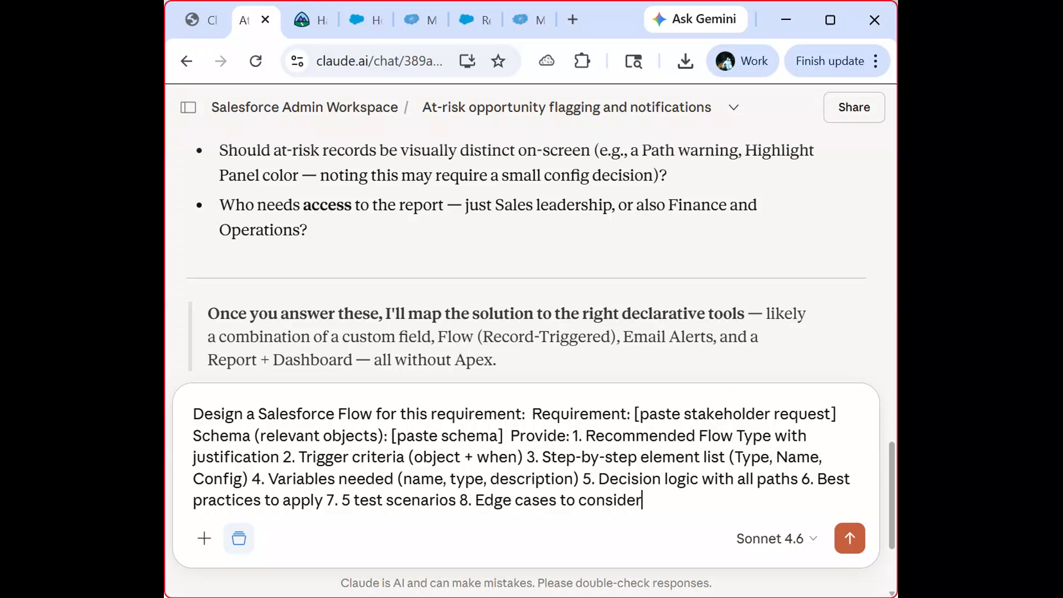
Replace the stakeholder request placeholder with "We need a way to flag at-risk Opportunities and automatically notify the deal team. Make it happen." and a line break.
{"action": "key", "text": "alt+Tab"}
{"action": "left_click_drag", "start_coordinate": [633, 416], "coordinate": [848, 411]}
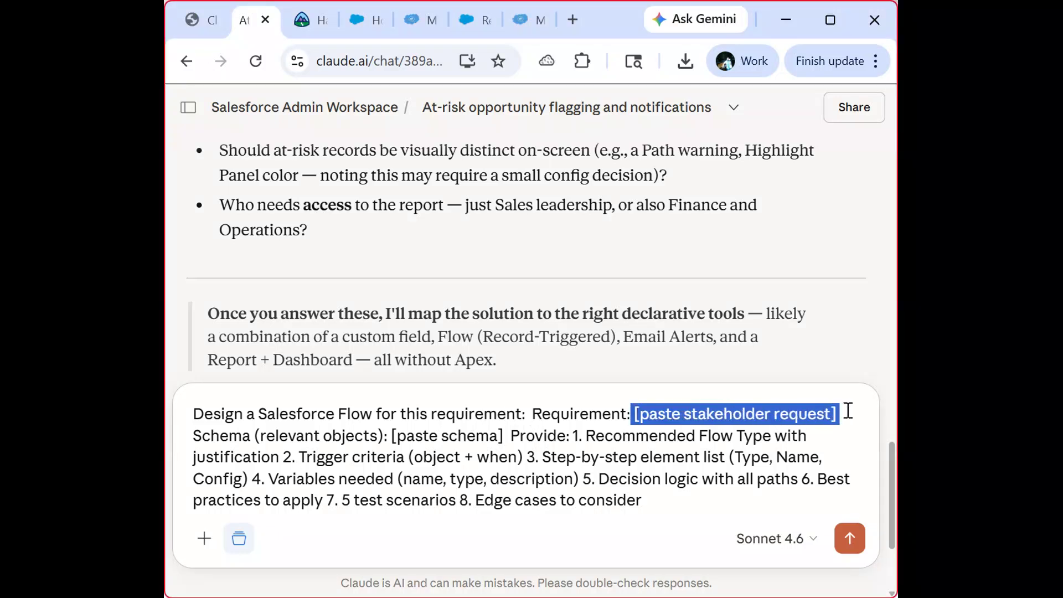
{"action": "type", "text": "We need a way to flag at-risk Opportunities and automatically notify the deal team. Make it happen."}
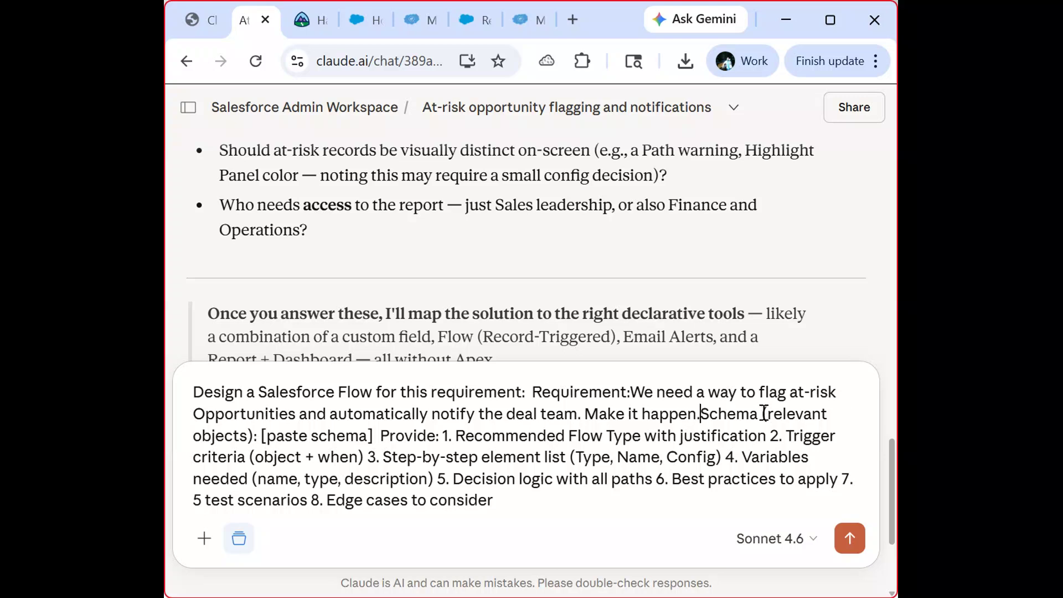
{"action": "key", "text": "shift+Return"}
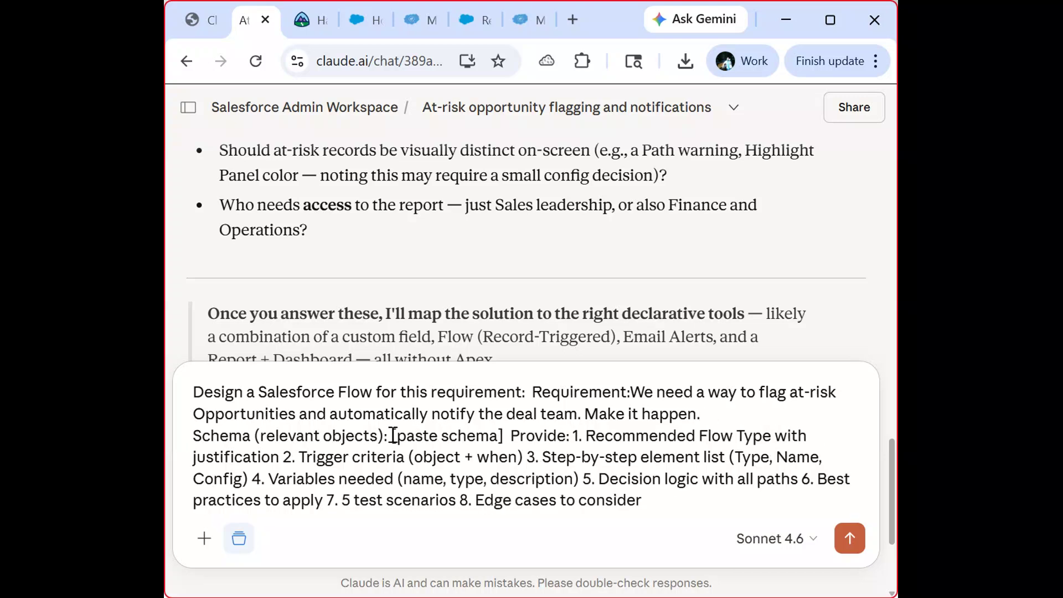
Replace the prompt's schema placeholder with "Opportunity" and send the Flow design request.
{"action": "left_click_drag", "start_coordinate": [393, 435], "coordinate": [505, 433]}
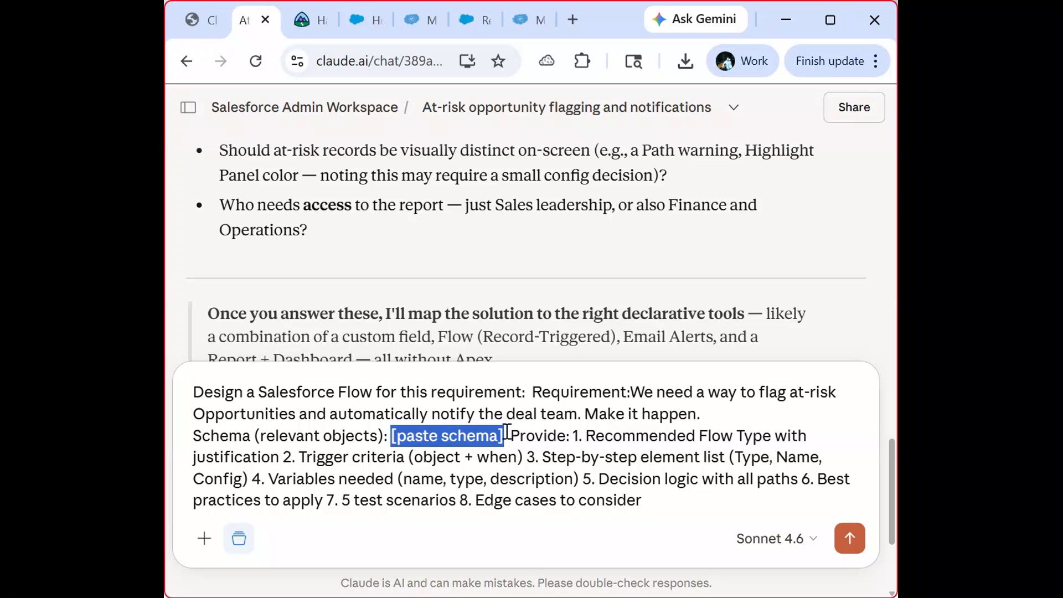
{"action": "type", "text": "Opportunit"}
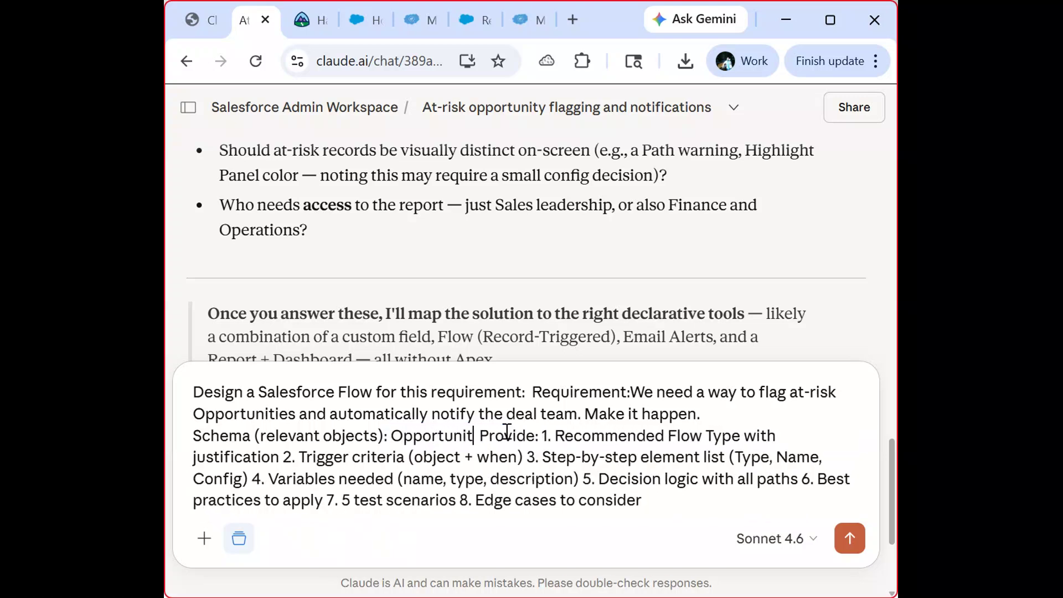
{"action": "type", "text": "y"}
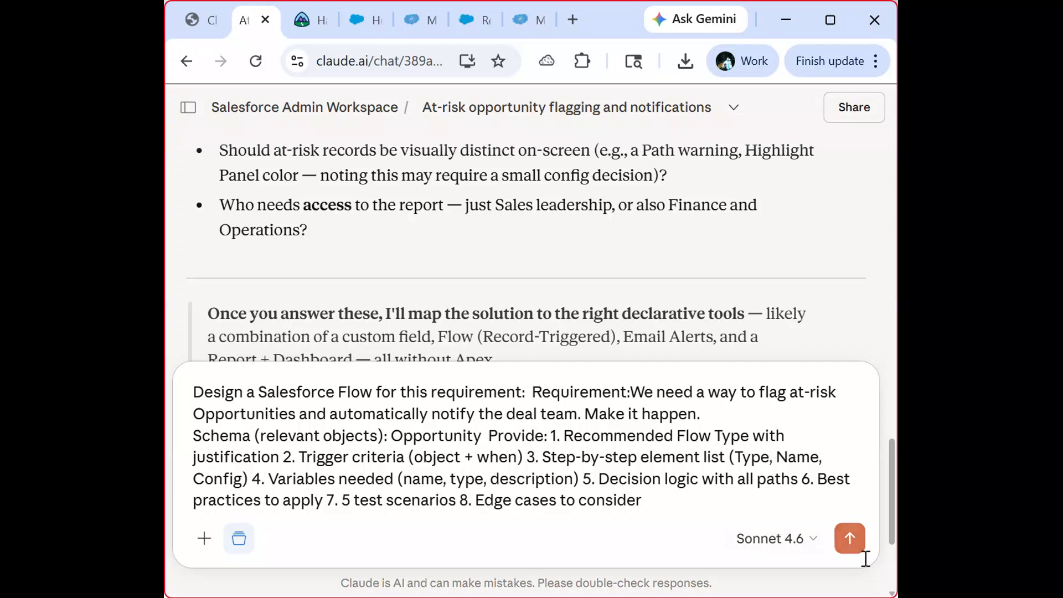
{"action": "left_click", "coordinate": [850, 538]}
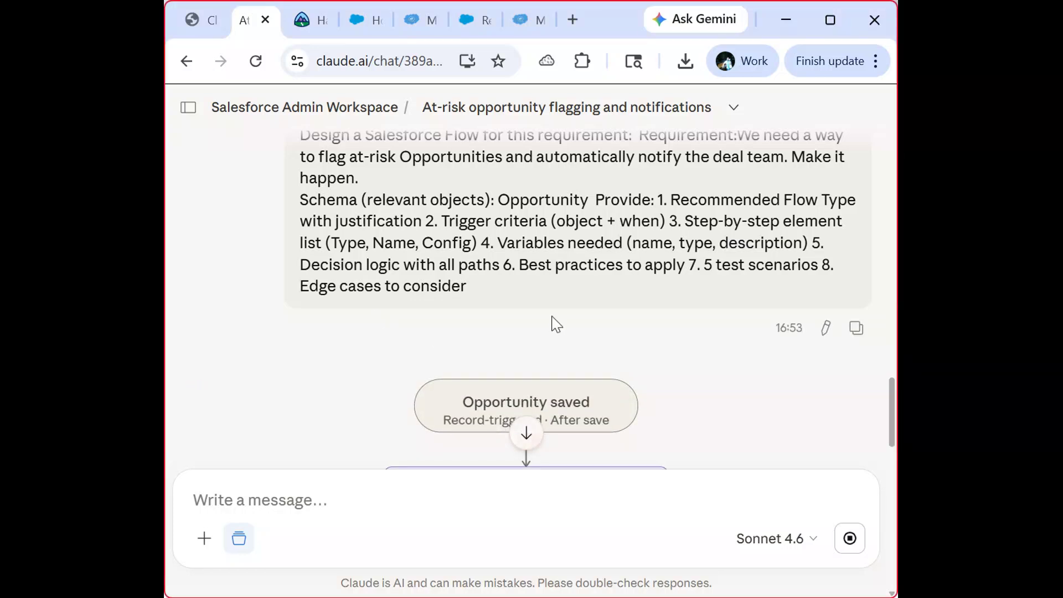
Examine the generated flow diagram from the Opportunity trigger through the risk conditions and notifications to the flow end.
{"action": "scroll", "coordinate": [553, 323], "scroll_direction": "down", "scroll_amount": 4}
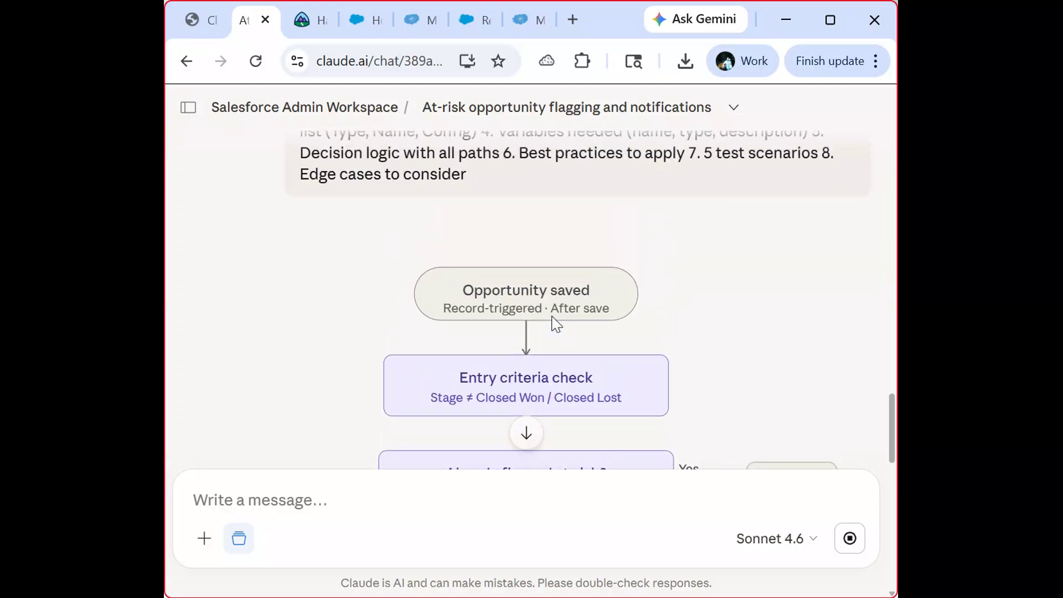
{"action": "scroll", "coordinate": [553, 324], "scroll_direction": "down", "scroll_amount": 3}
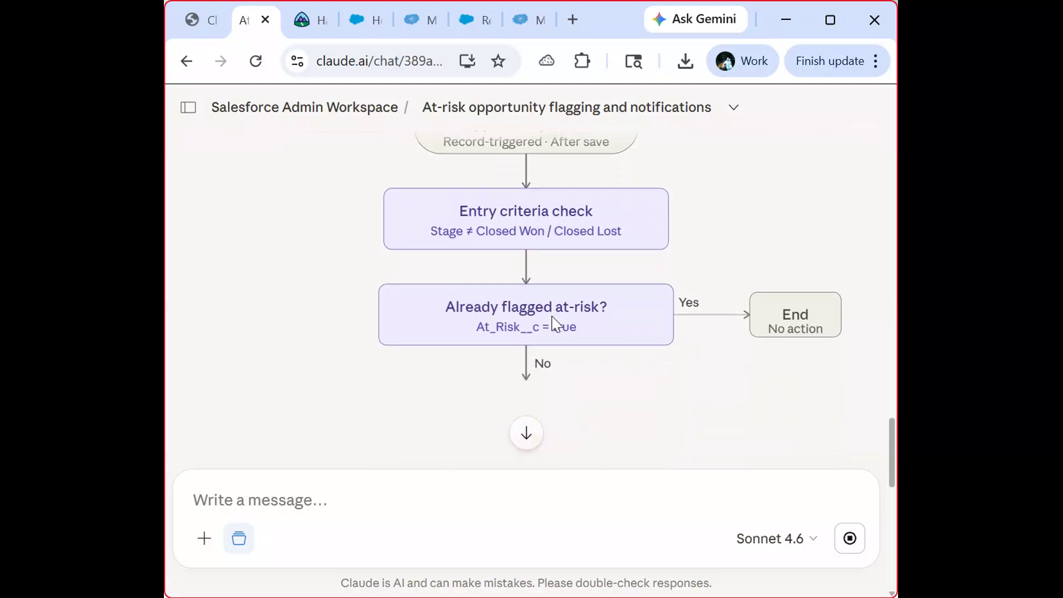
{"action": "scroll", "coordinate": [556, 323], "scroll_direction": "down", "scroll_amount": 3}
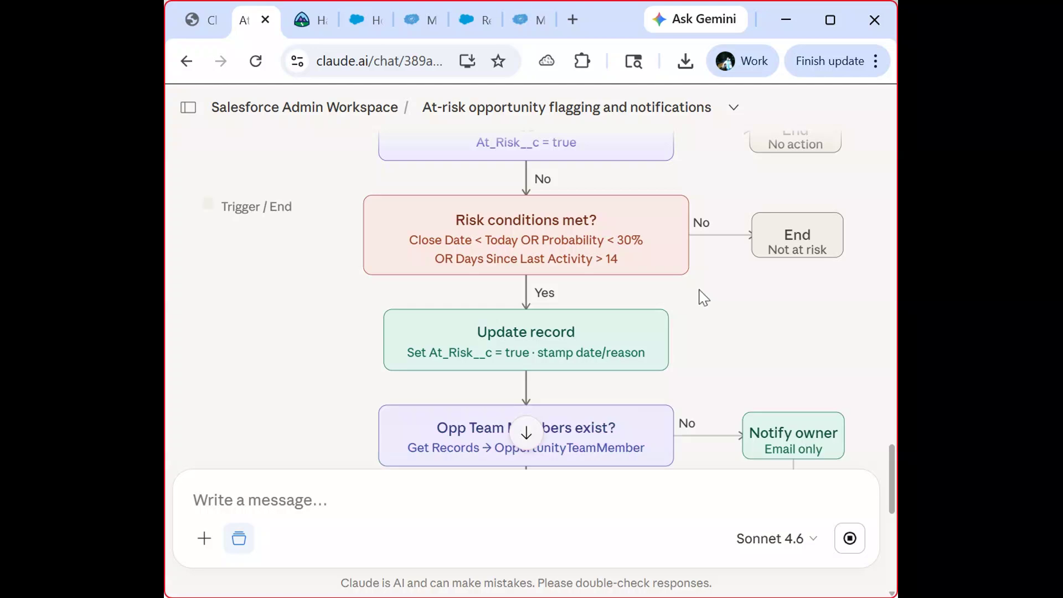
{"action": "left_click", "coordinate": [528, 433]}
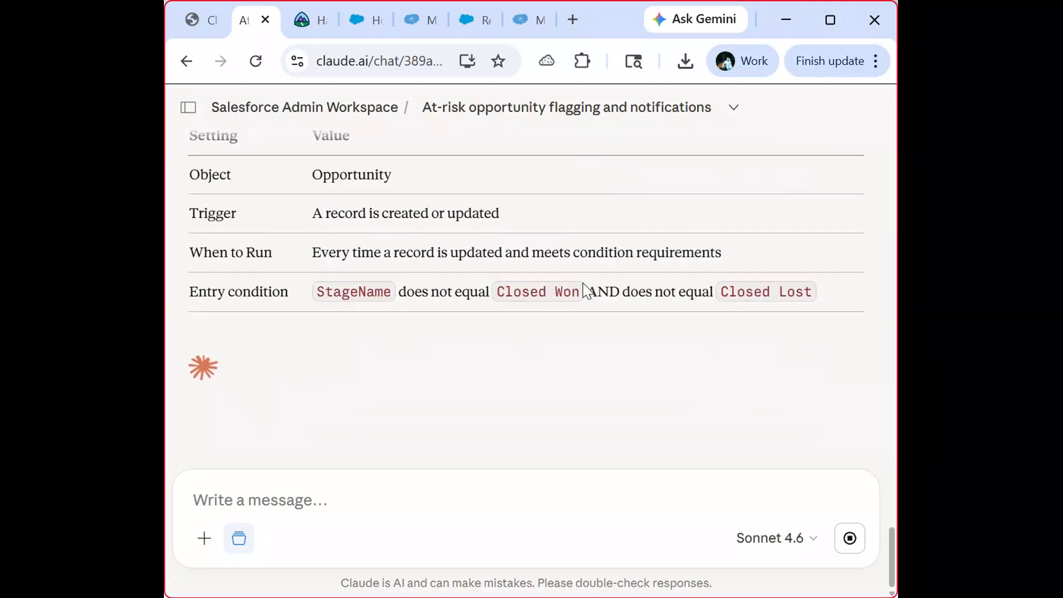
{"action": "scroll", "coordinate": [588, 291], "scroll_direction": "up", "scroll_amount": 10}
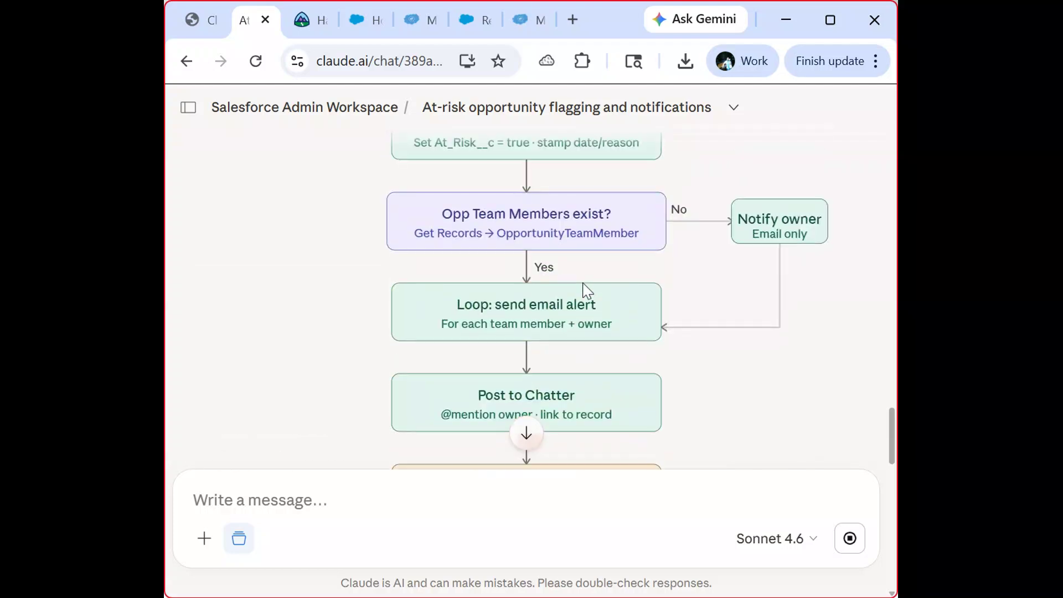
{"action": "scroll", "coordinate": [587, 290], "scroll_direction": "up", "scroll_amount": 5}
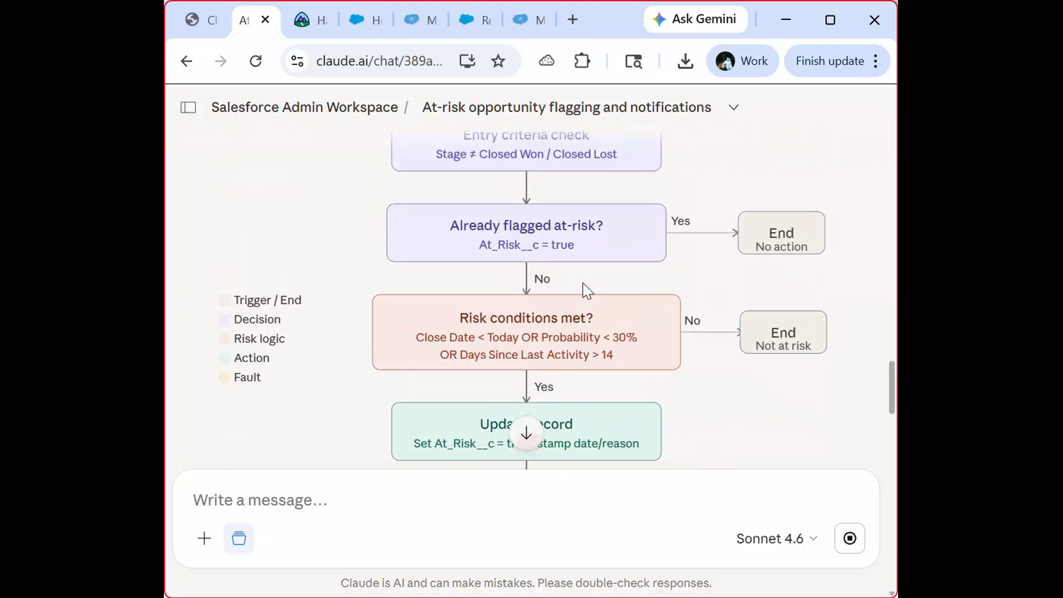
{"action": "scroll", "coordinate": [588, 290], "scroll_direction": "down", "scroll_amount": 4}
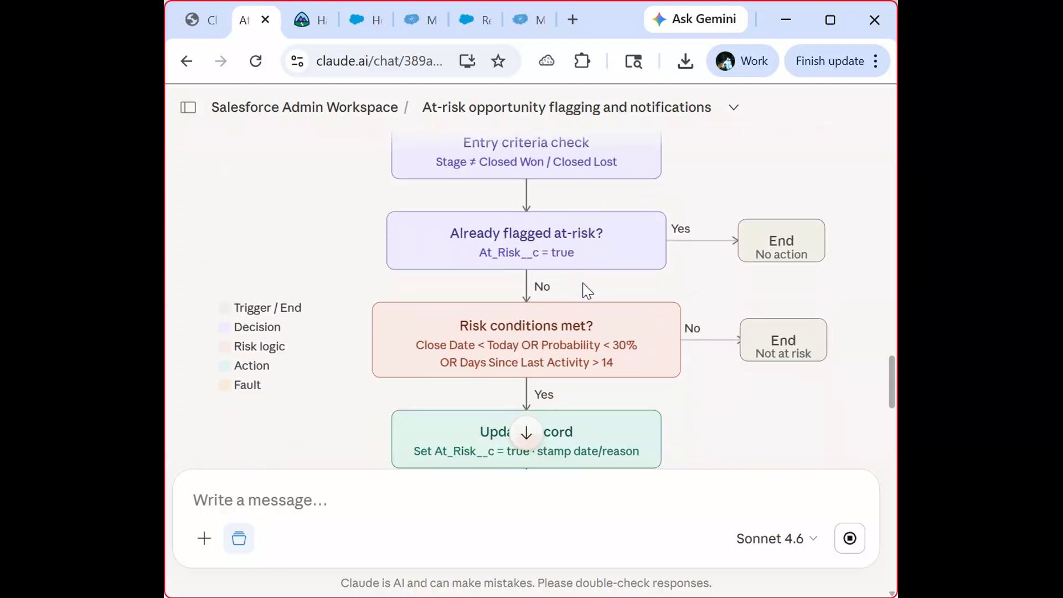
{"action": "scroll", "coordinate": [588, 290], "scroll_direction": "down", "scroll_amount": 12}
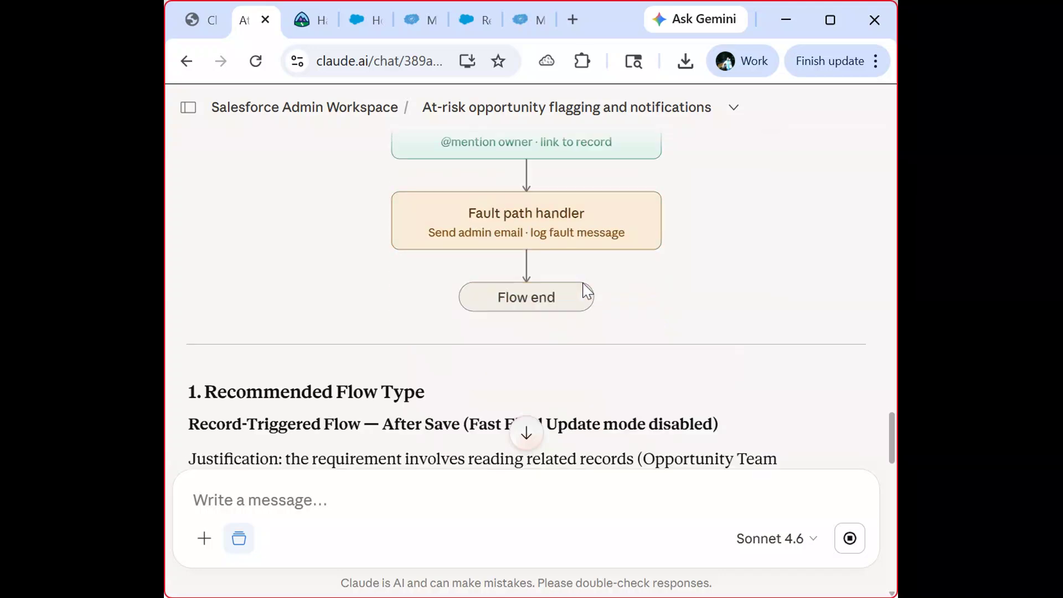
Read through the written Flow design, from the step-by-step element list to the edge cases to consider.
{"action": "scroll", "coordinate": [584, 283], "scroll_direction": "down", "scroll_amount": 10}
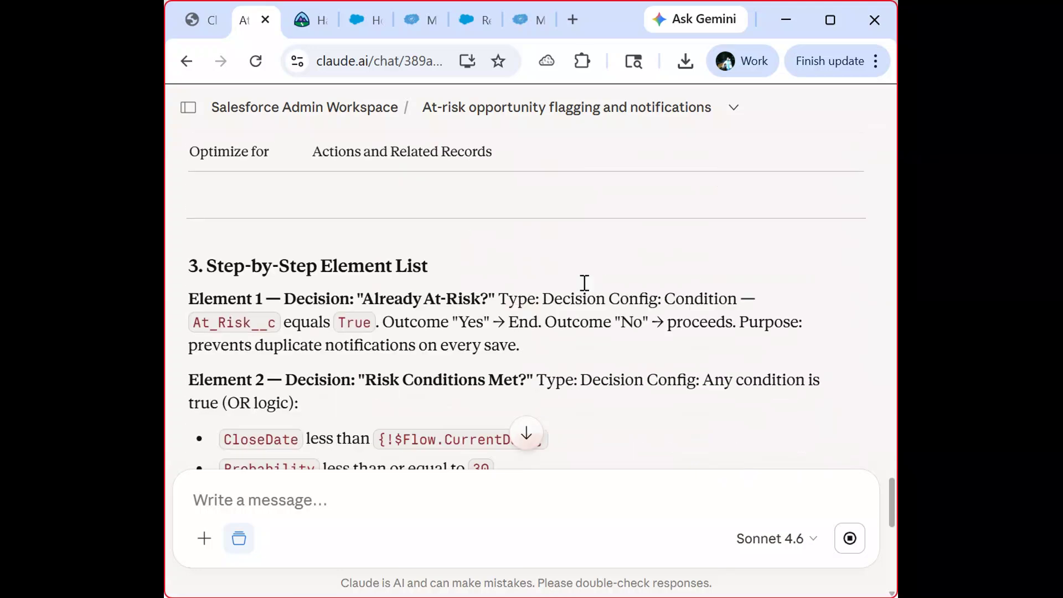
{"action": "scroll", "coordinate": [587, 291], "scroll_direction": "down", "scroll_amount": 8}
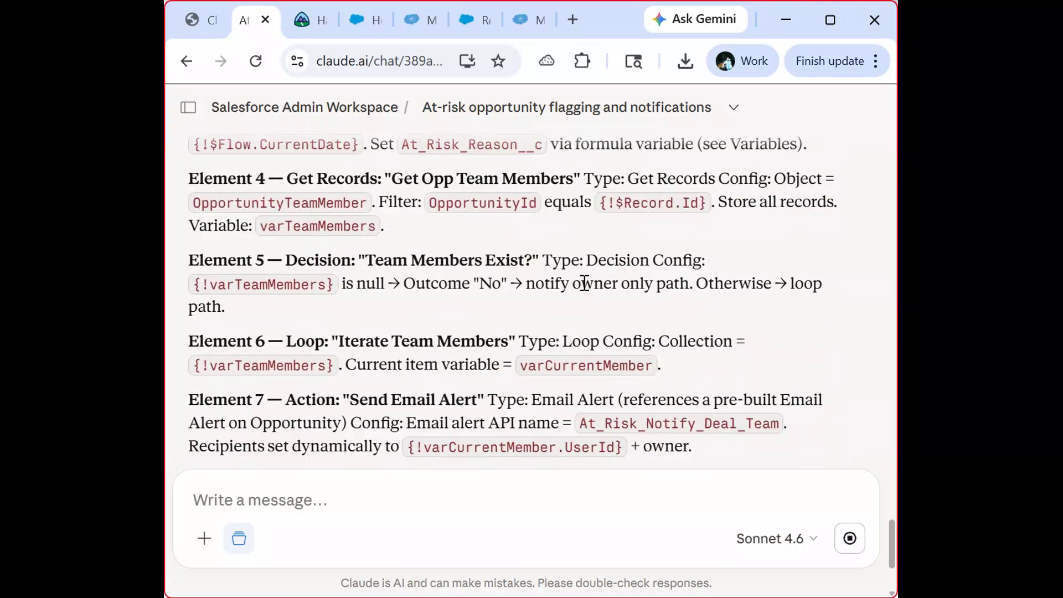
{"action": "scroll", "coordinate": [587, 290], "scroll_direction": "down", "scroll_amount": 5}
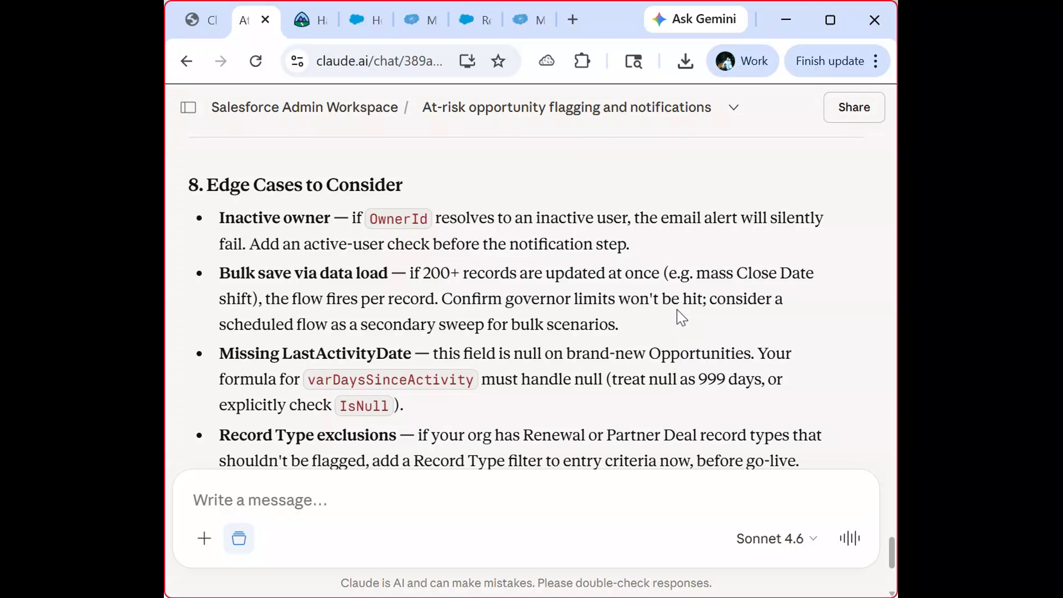
{"action": "left_click", "coordinate": [694, 353]}
{"action": "scroll", "coordinate": [695, 357], "scroll_direction": "down", "scroll_amount": 4}
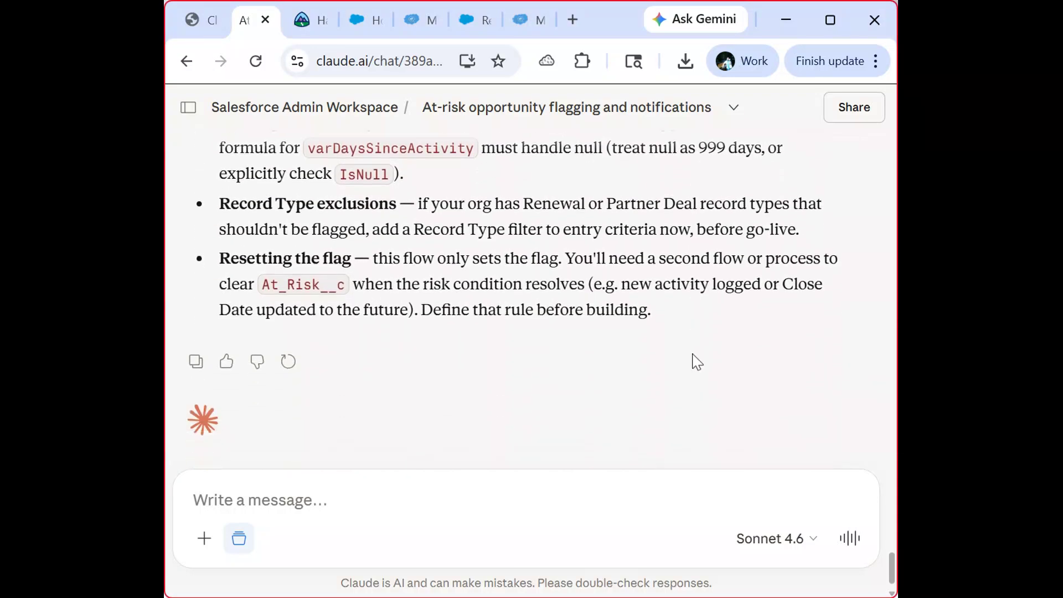
{"action": "scroll", "coordinate": [696, 361], "scroll_direction": "up", "scroll_amount": 1}
{"action": "scroll", "coordinate": [695, 357], "scroll_direction": "up", "scroll_amount": 4}
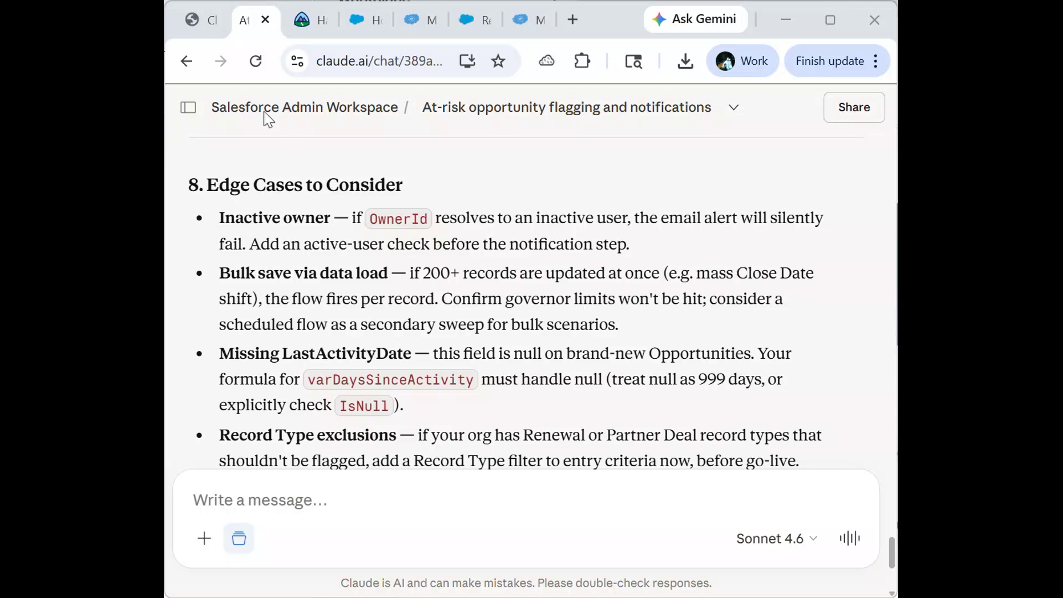
Switch to the course slides and page forward to The Universal Documentation Prompt in Module 5.
{"action": "left_click", "coordinate": [189, 21]}
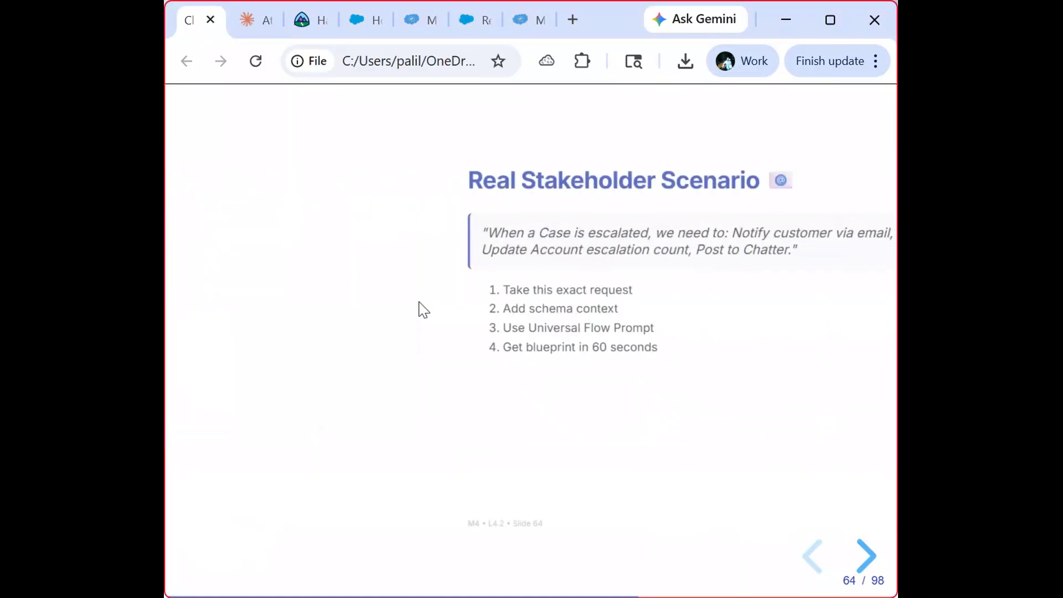
{"action": "key", "text": "Right"}
{"action": "key", "text": "Right"}
{"action": "key", "text": "Right"}
{"action": "key", "text": "Right"}
{"action": "key", "text": "Right"}
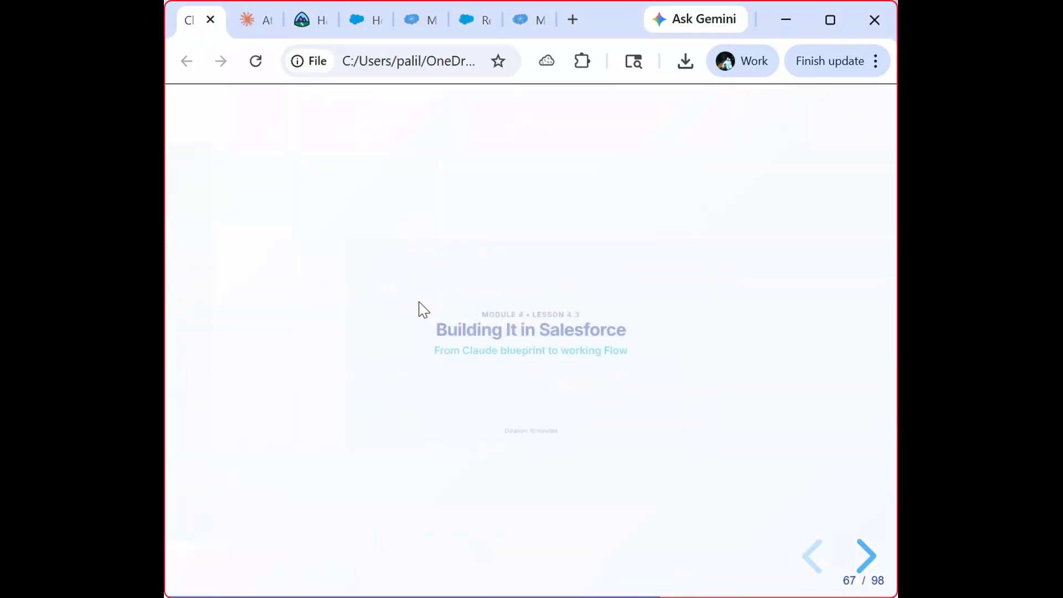
{"action": "key", "text": "Right"}
{"action": "key", "text": "Right"}
{"action": "key", "text": "Right"}
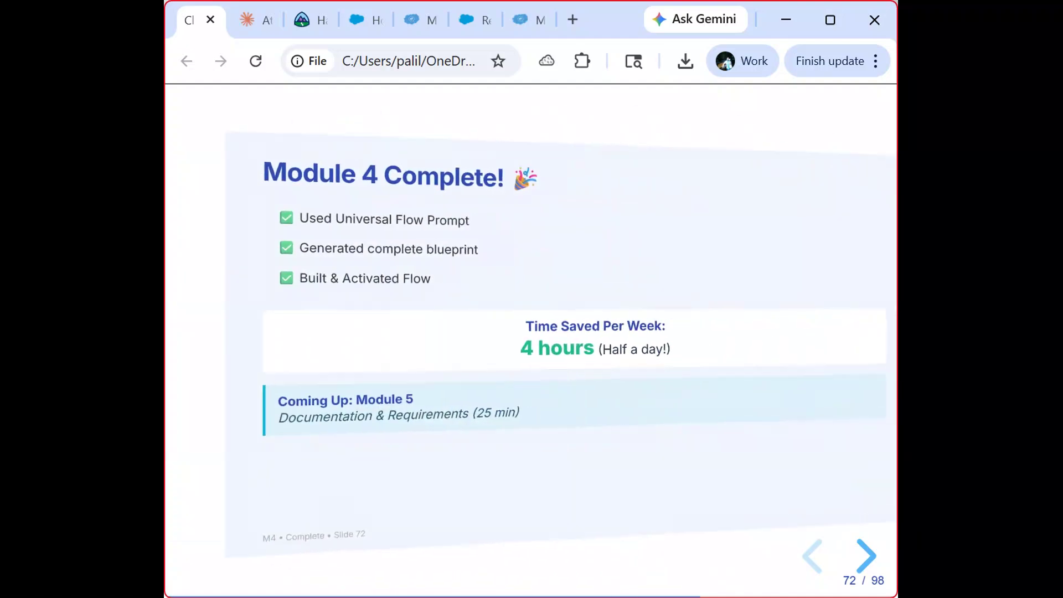
{"action": "key", "text": "Right"}
{"action": "key", "text": "Right"}
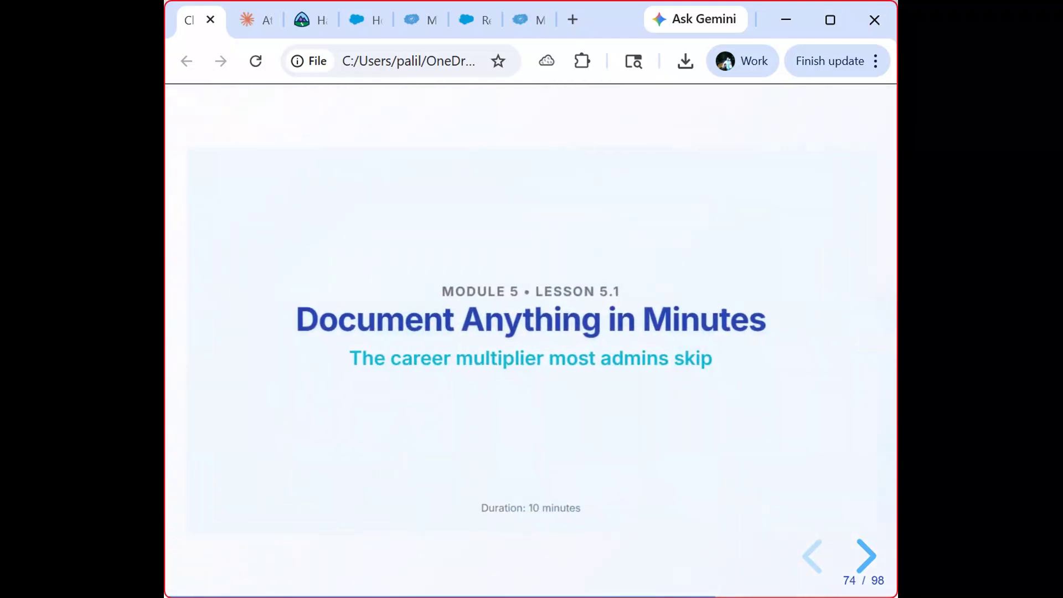
{"action": "key", "text": "Right"}
{"action": "key", "text": "Right"}
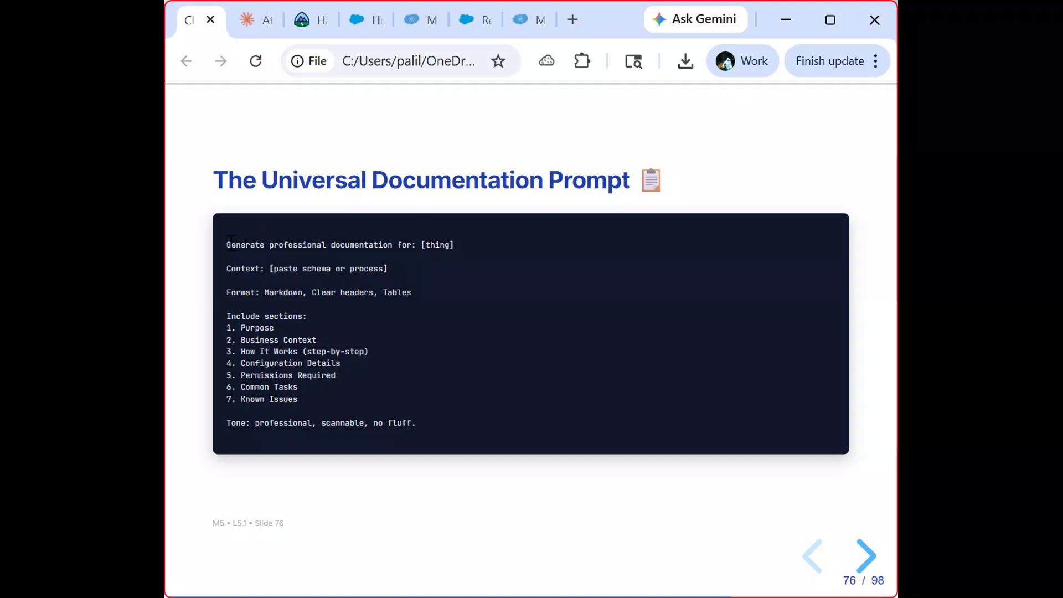
Find The Three-Format Training Prompt slide and copy its full prompt text.
{"action": "key", "text": "Right"}
{"action": "key", "text": "Right"}
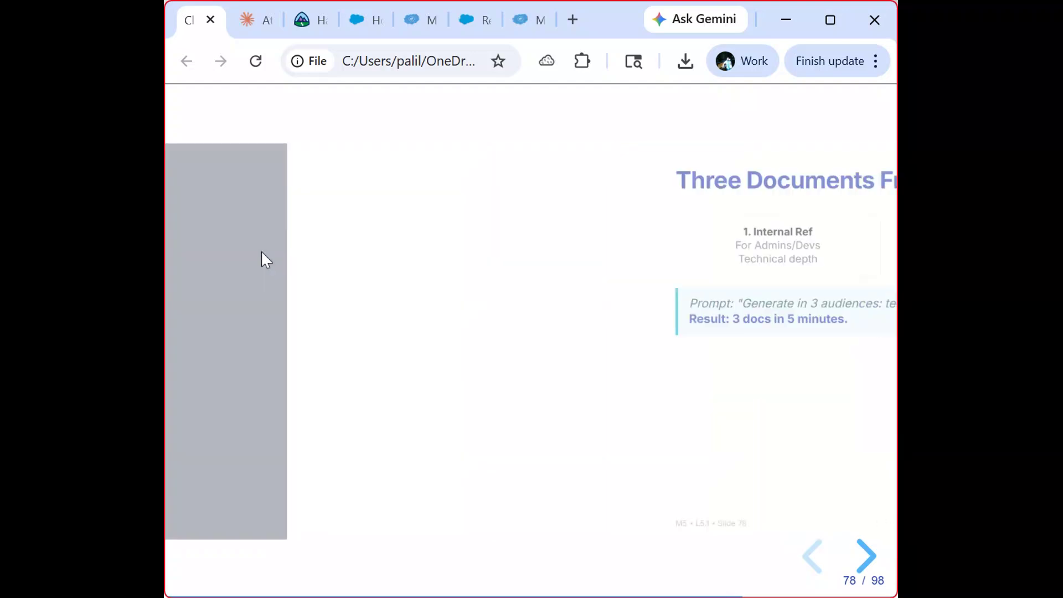
{"action": "key", "text": "Right"}
{"action": "key", "text": "Right"}
{"action": "key", "text": "Right"}
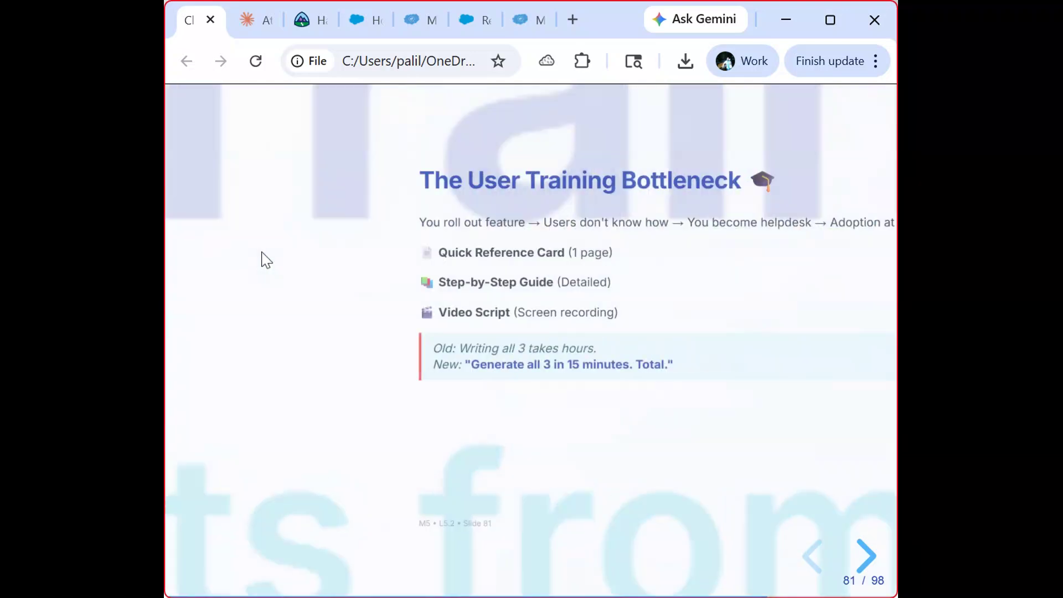
{"action": "key", "text": "Right"}
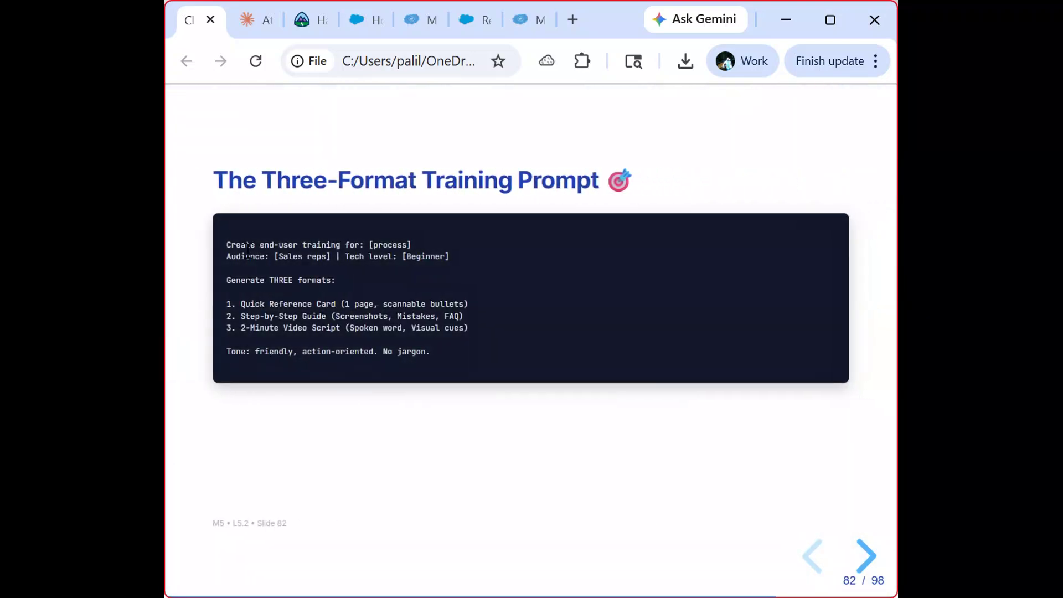
{"action": "mouse_move", "coordinate": [232, 239]}
{"action": "left_mouse_down"}
{"action": "mouse_move", "coordinate": [458, 346]}
{"action": "mouse_move", "coordinate": [450, 356]}
{"action": "mouse_move", "coordinate": [299, 303]}
{"action": "mouse_move", "coordinate": [226, 249]}
{"action": "left_mouse_up"}
{"action": "key", "text": "ctrl+c"}
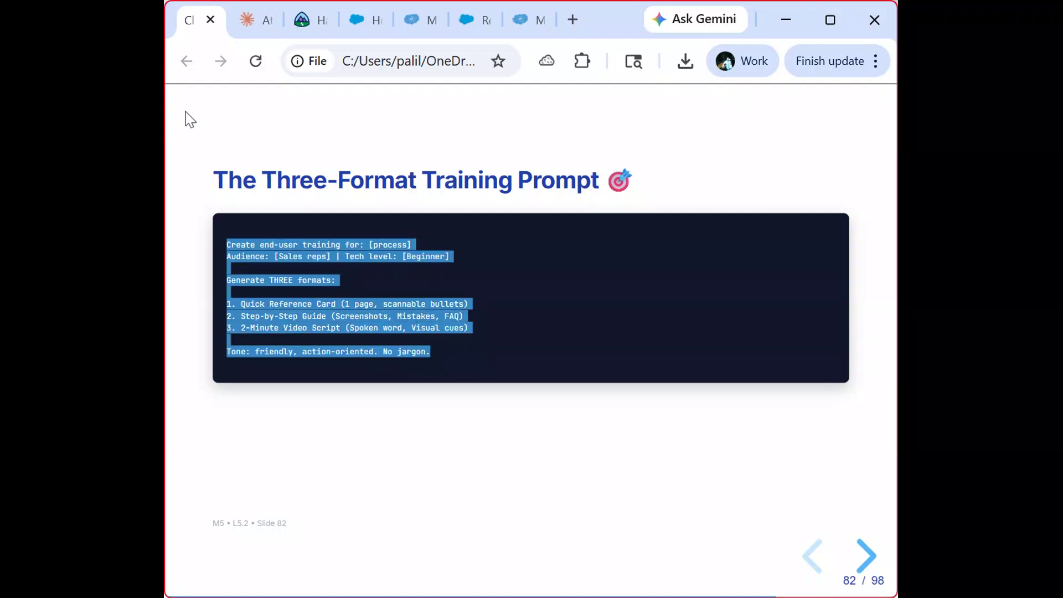
Paste the training prompt into the Claude chat, replacing [process] with "We need a way to flag at-risk Opportunities and automatically notify the deal team. Make it happen.".
{"action": "left_click", "coordinate": [240, 35]}
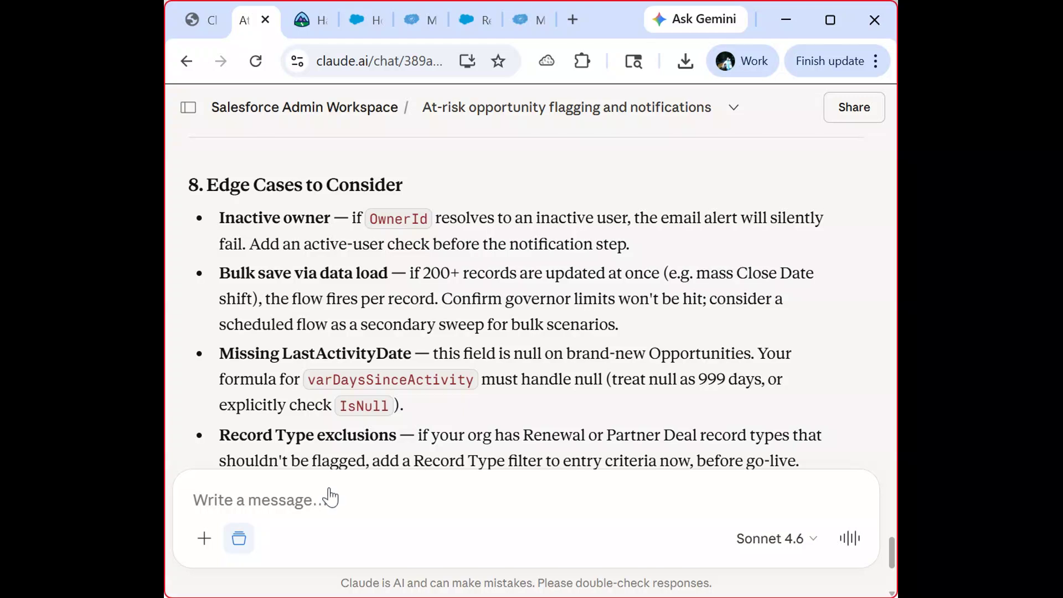
{"action": "key", "text": "ctrl+v"}
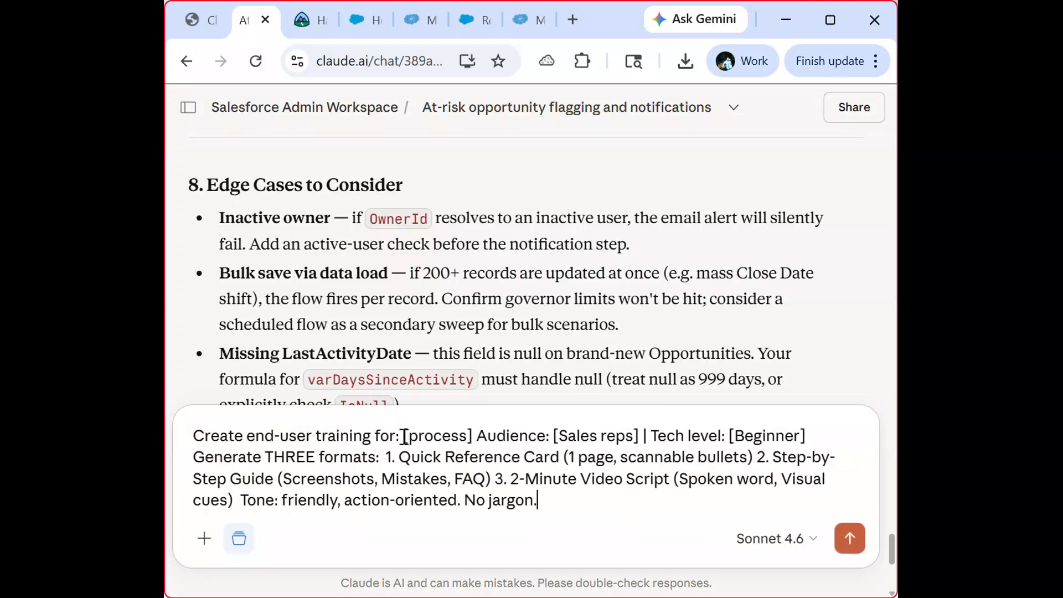
{"action": "left_click_drag", "start_coordinate": [403, 435], "coordinate": [475, 436]}
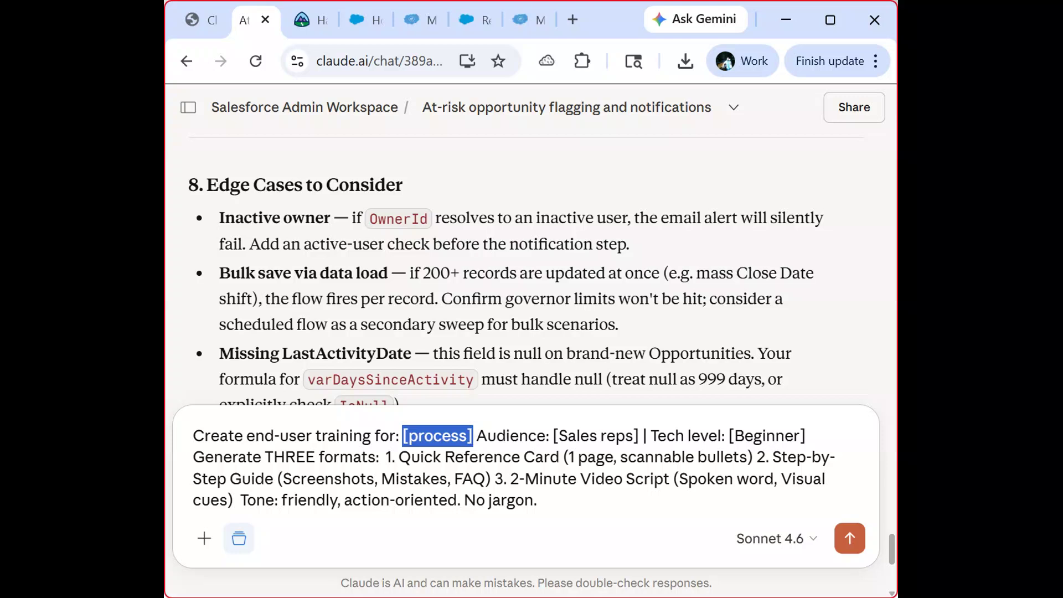
{"action": "key", "text": "alt+Tab"}
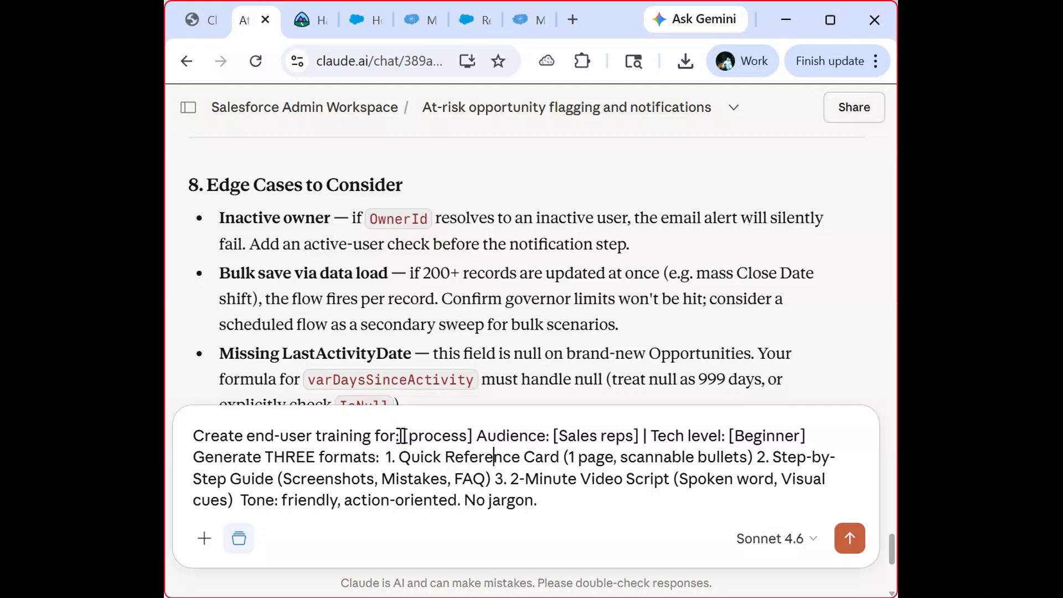
{"action": "left_click_drag", "start_coordinate": [399, 435], "coordinate": [472, 432]}
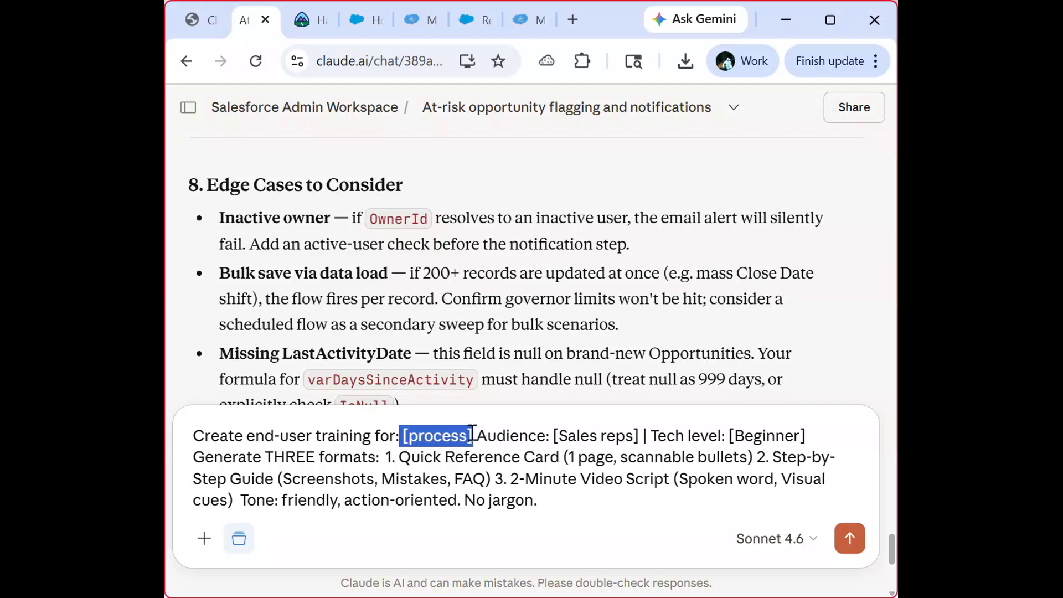
{"action": "key", "text": "BackSpace"}
{"action": "type", "text": "We need a way to flag at-risk Opportunities and automatically notify the deal team. Make it happen."}
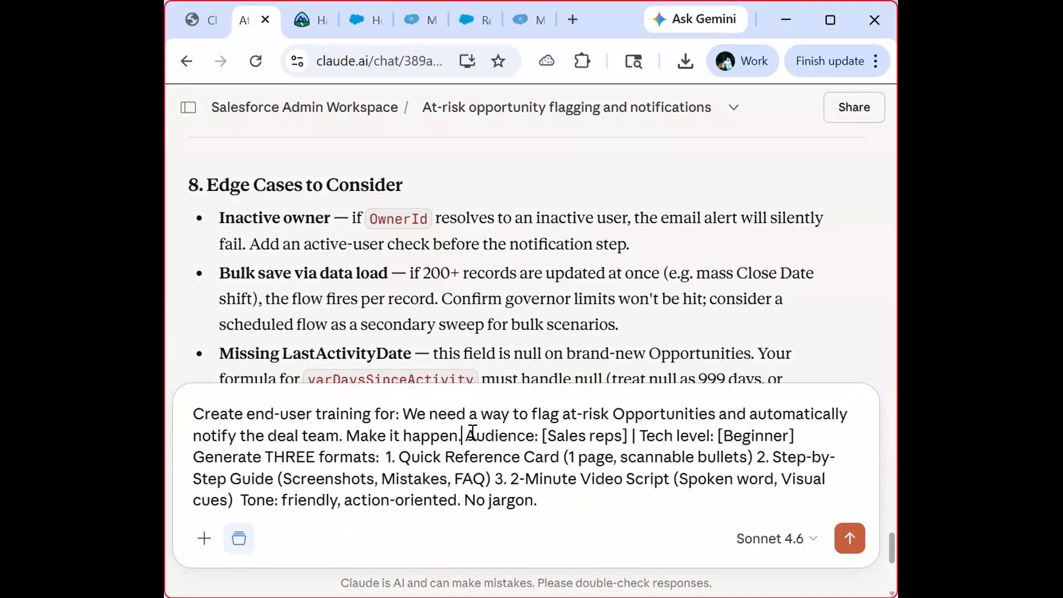
Remove the square brackets around Sales reps and Beginner and the vertical divider before Tech level in the prompt.
{"action": "left_click", "coordinate": [551, 436]}
{"action": "key", "text": "BackSpace"}
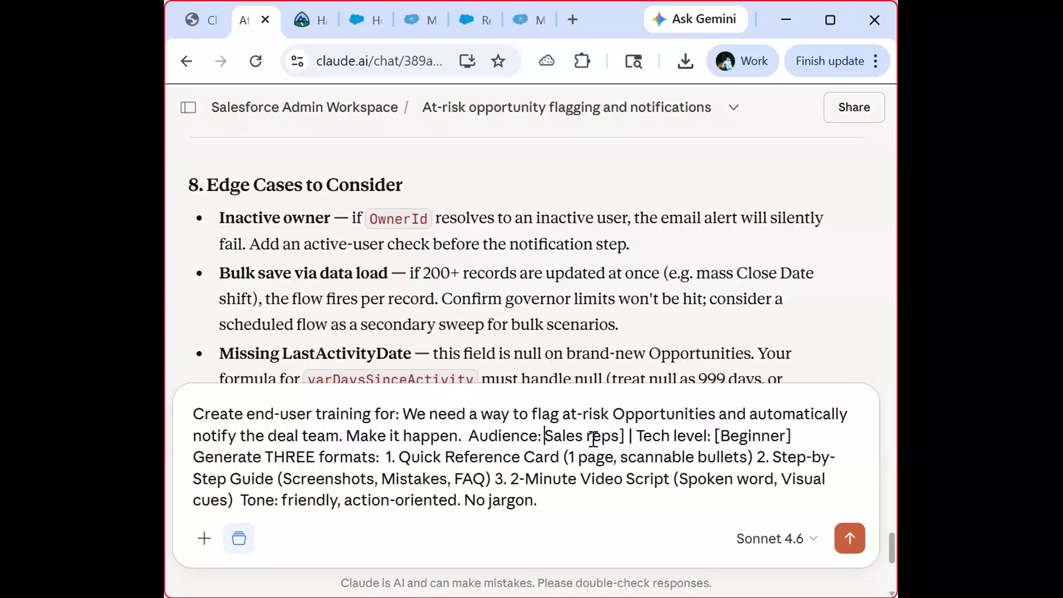
{"action": "left_click", "coordinate": [636, 437]}
{"action": "key", "text": "BackSpace"}
{"action": "key", "text": "BackSpace"}
{"action": "key", "text": "BackSpace"}
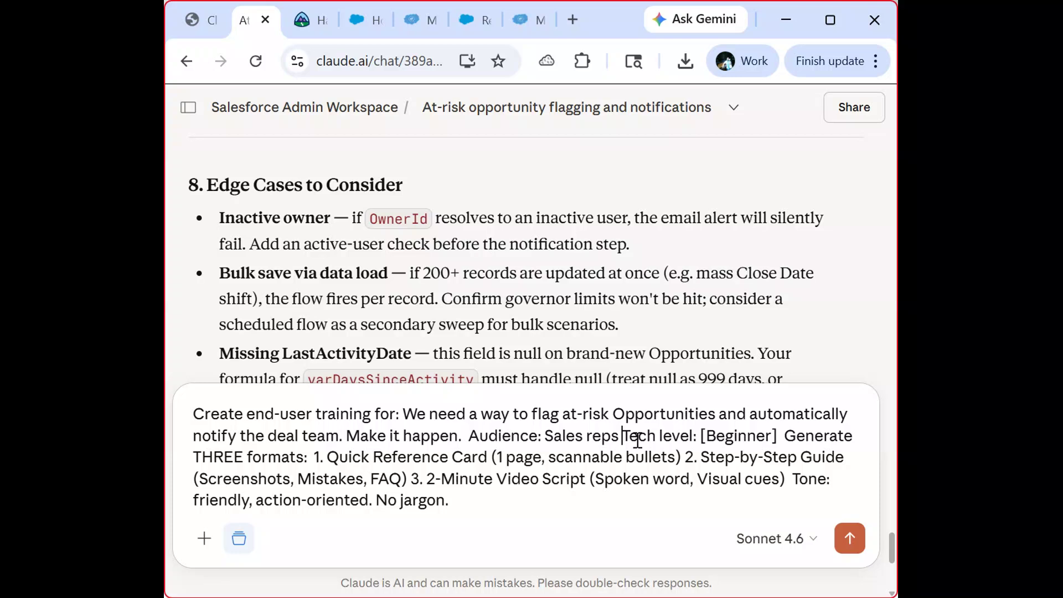
{"action": "left_click", "coordinate": [709, 436]}
{"action": "key", "text": "BackSpace"}
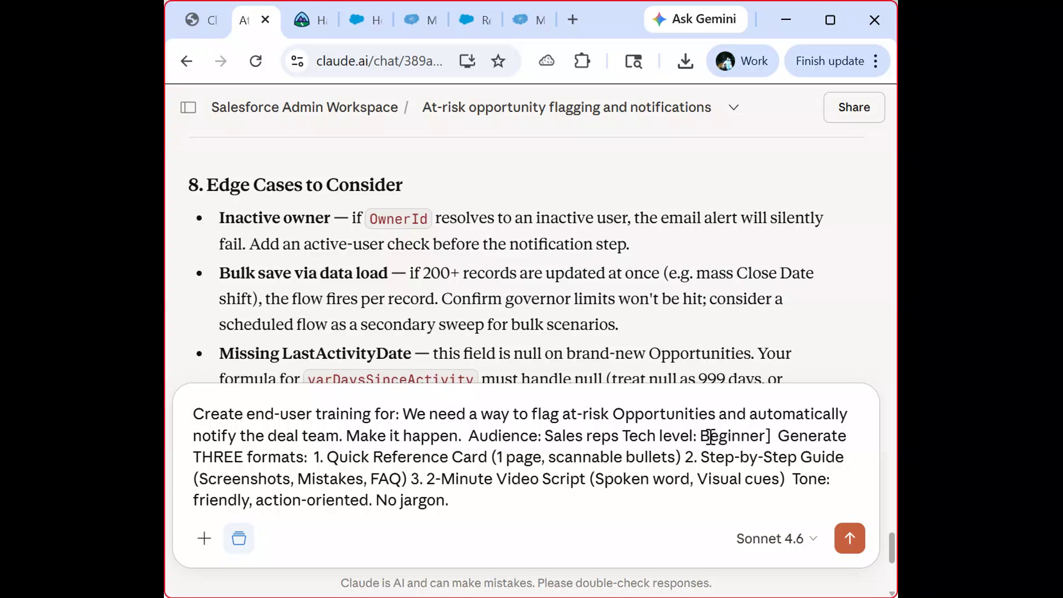
{"action": "left_click", "coordinate": [777, 436]}
{"action": "key", "text": "BackSpace"}
{"action": "key", "text": "BackSpace"}
Insert a blank line before "Generate THREE formats" and send the training request.
{"action": "key", "text": "shift+Return"}
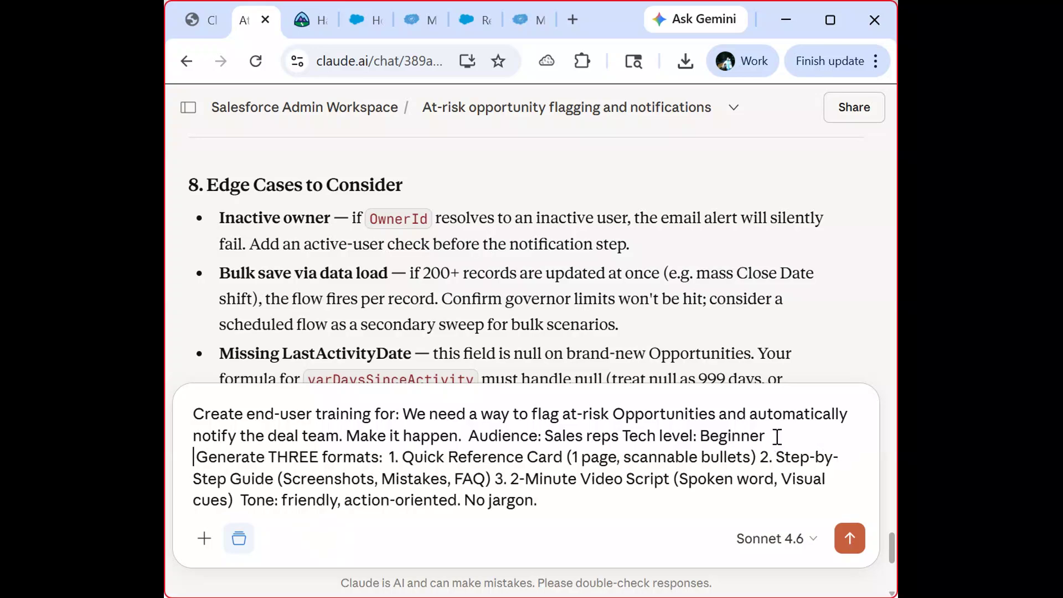
{"action": "key", "text": "shift+Return"}
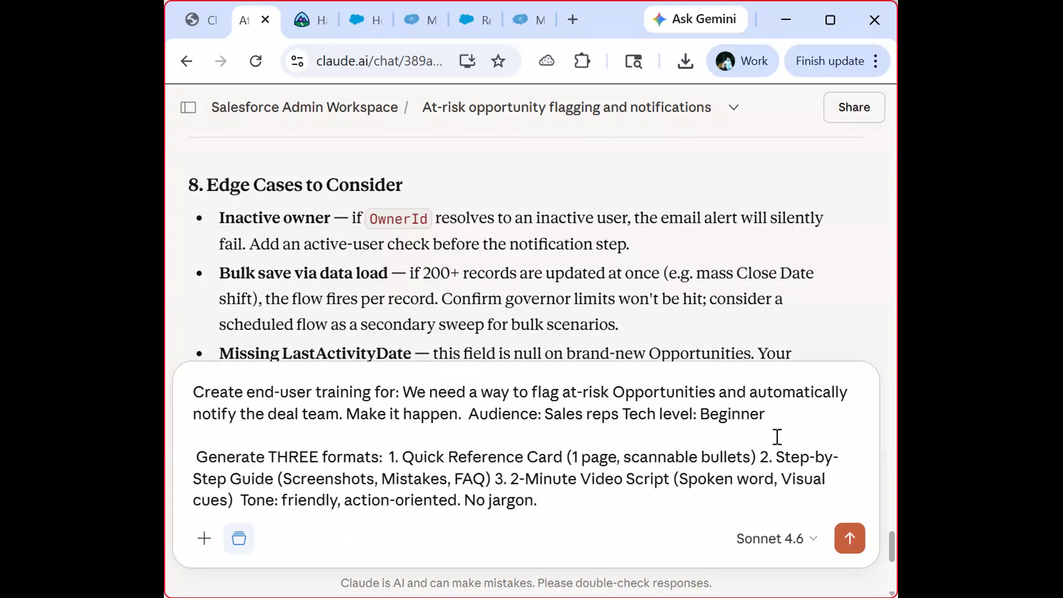
{"action": "left_click", "coordinate": [850, 538]}
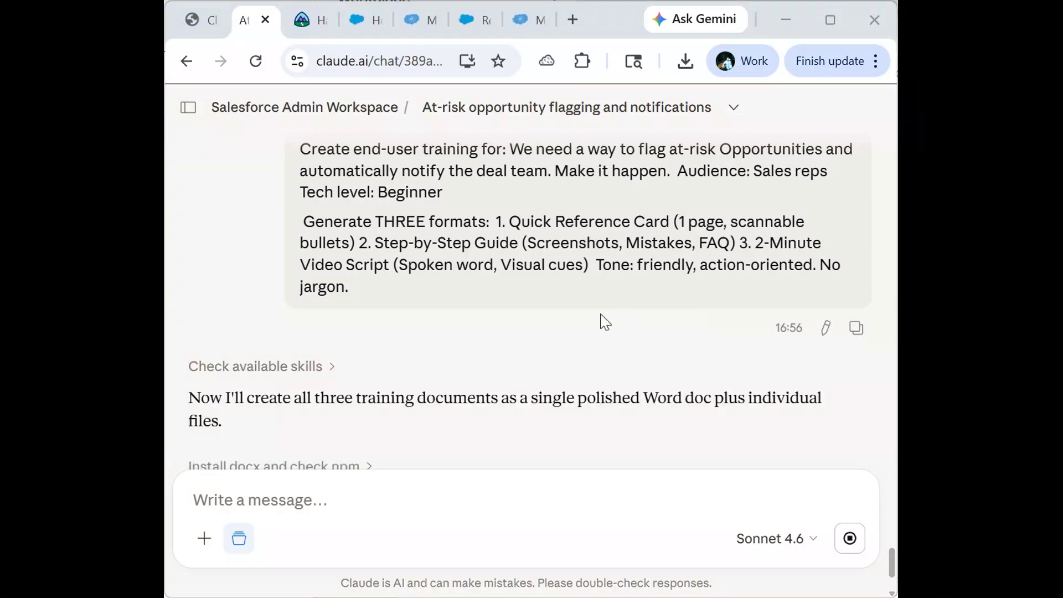
Read the training pack summary, covering the quick reference card, step-by-step guide and video script.
{"action": "scroll", "coordinate": [602, 324], "scroll_direction": "down", "scroll_amount": 3}
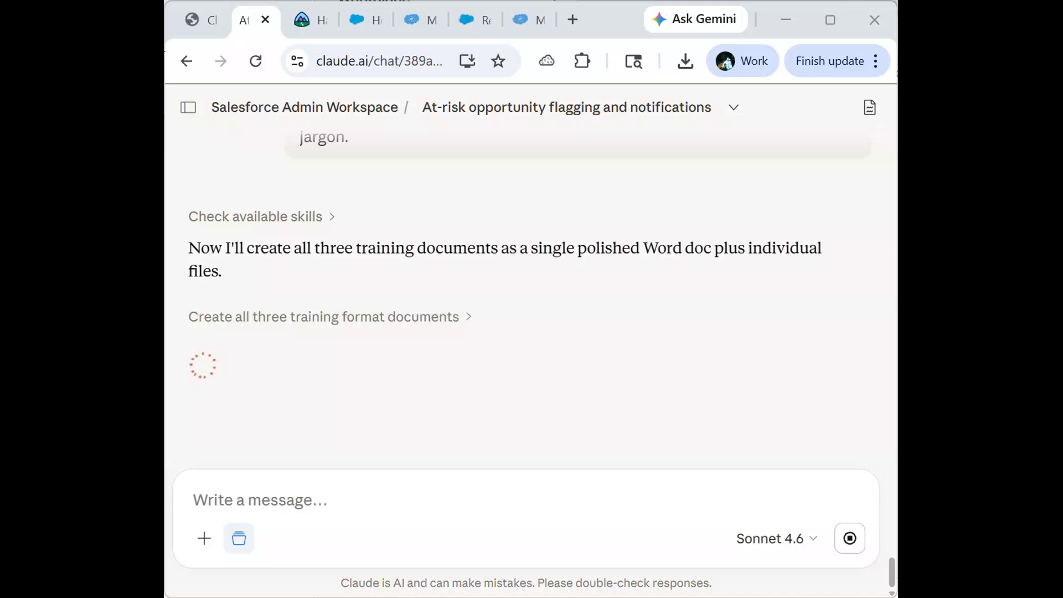
{"action": "left_click", "coordinate": [626, 353]}
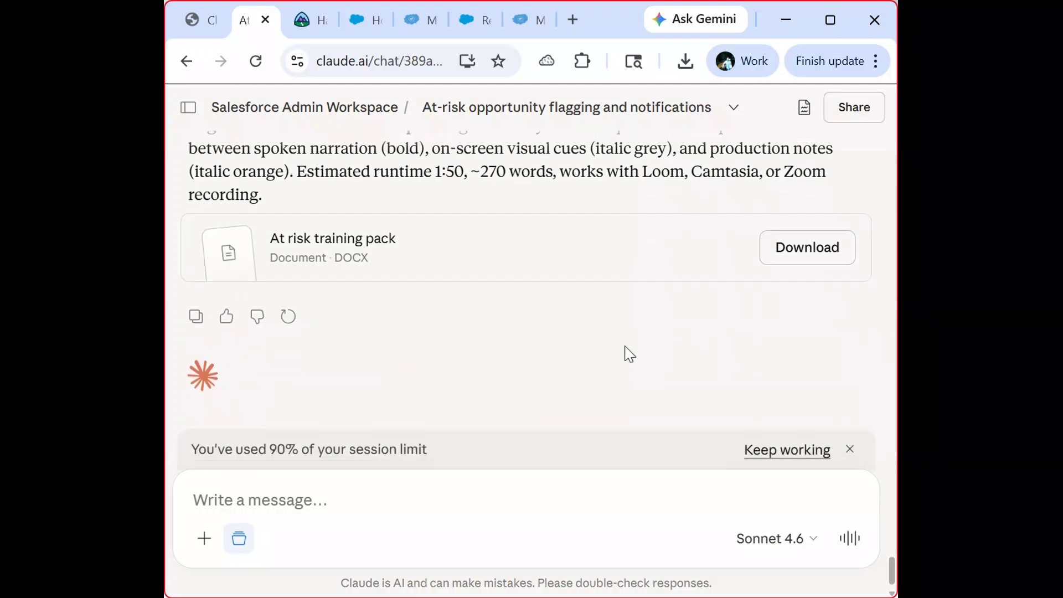
{"action": "scroll", "coordinate": [630, 354], "scroll_direction": "up", "scroll_amount": 4}
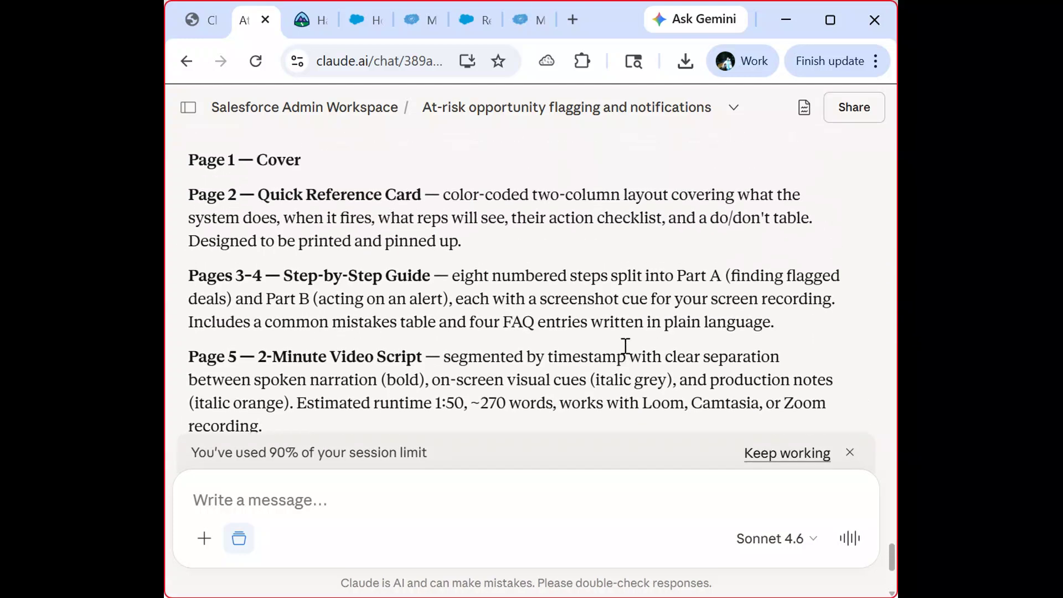
{"action": "scroll", "coordinate": [626, 346], "scroll_direction": "down", "scroll_amount": 4}
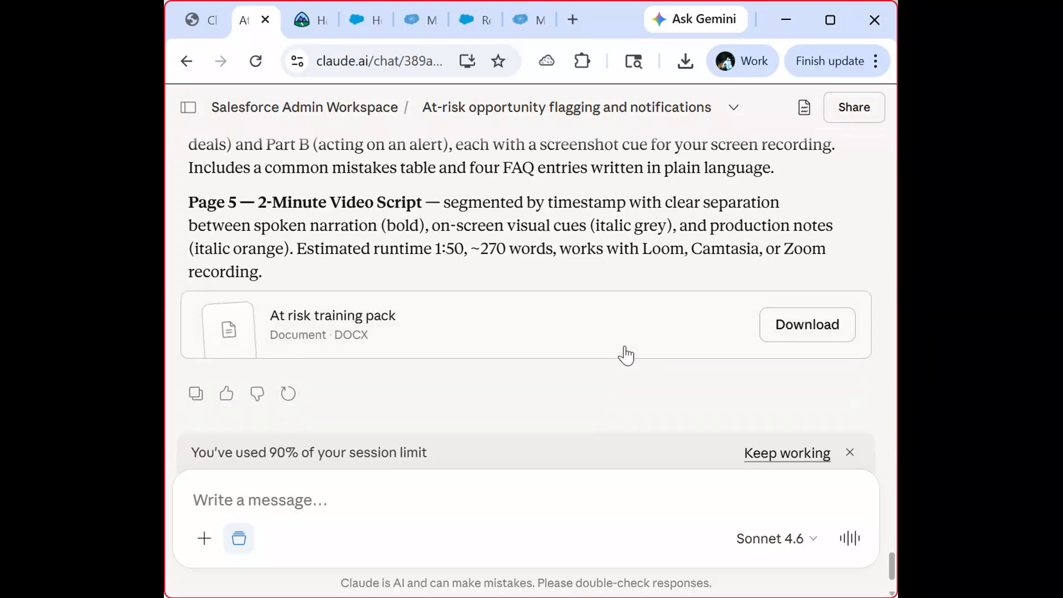
{"action": "scroll", "coordinate": [625, 355], "scroll_direction": "up", "scroll_amount": 3}
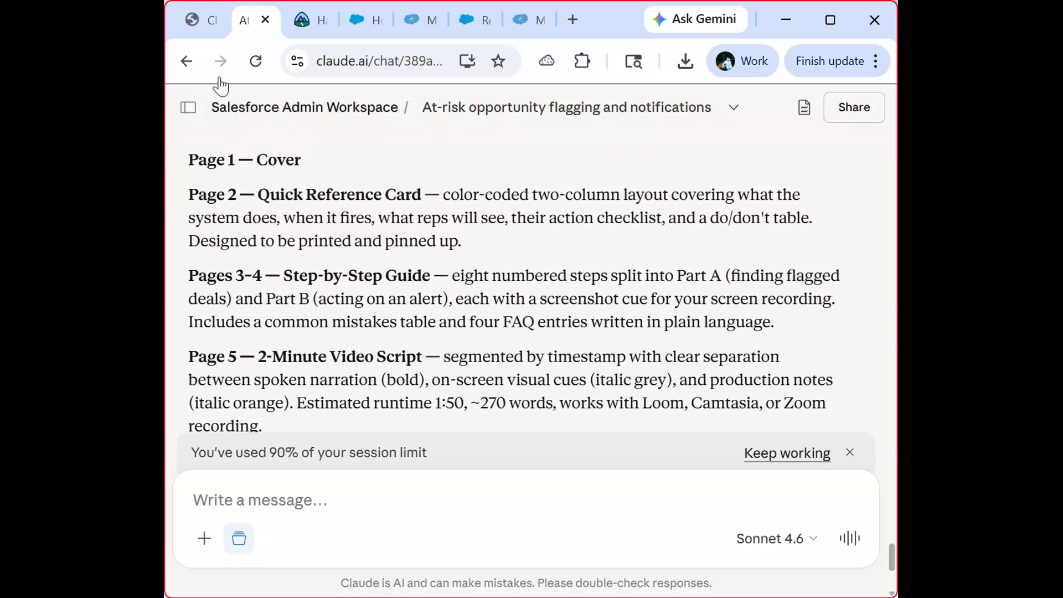
Return to the course slides and page forward to the Watch Me Do It live demo in Module 6.
{"action": "left_click", "coordinate": [200, 27]}
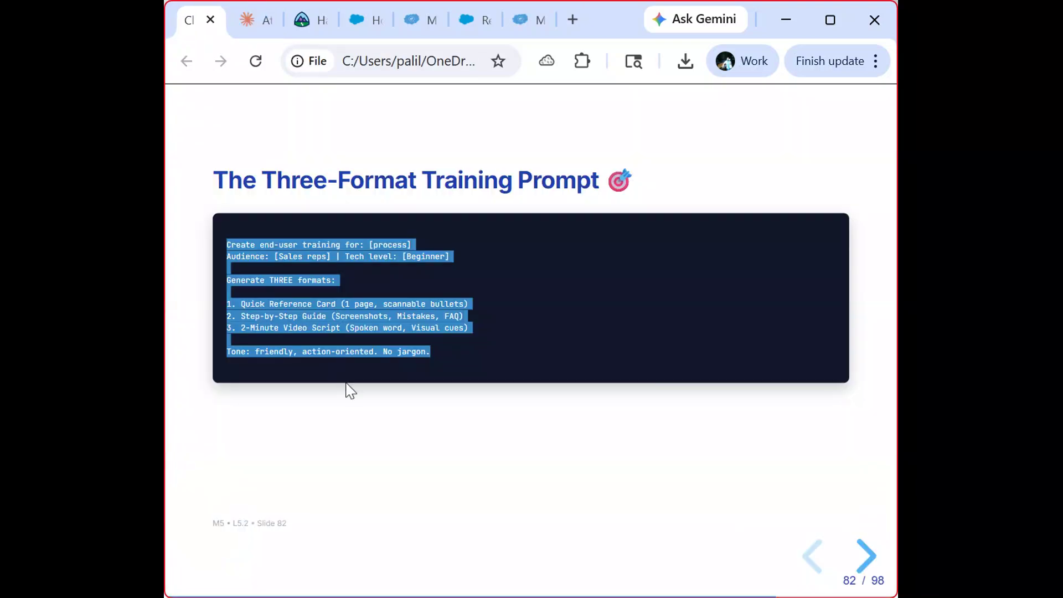
{"action": "key", "text": "Right"}
{"action": "key", "text": "Right"}
{"action": "key", "text": "Right"}
{"action": "key", "text": "Right"}
{"action": "key", "text": "Right"}
{"action": "key", "text": "Right"}
{"action": "key", "text": "Right"}
{"action": "key", "text": "Right"}
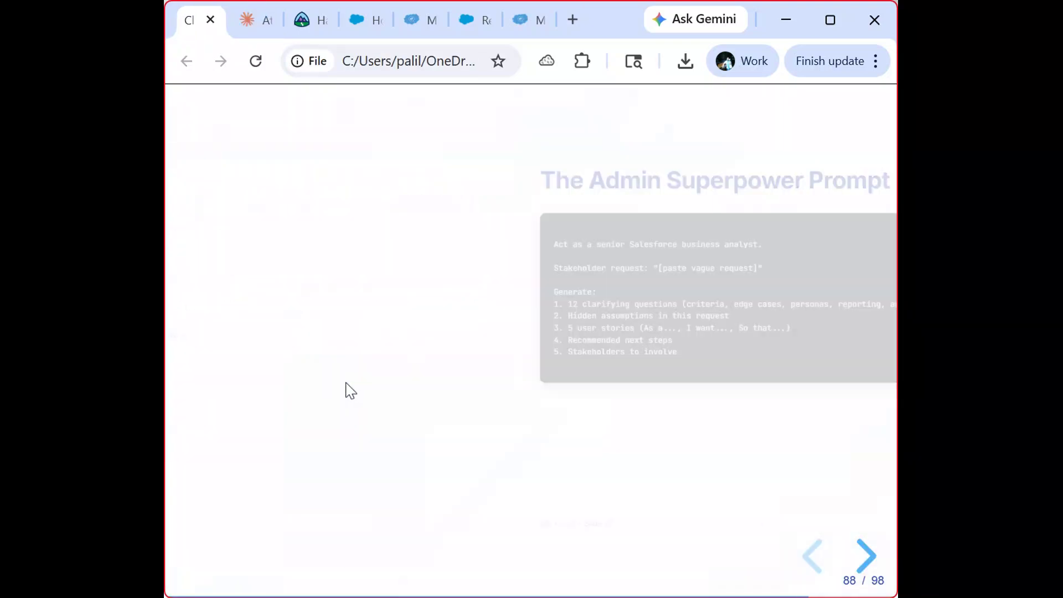
{"action": "key", "text": "Right"}
{"action": "key", "text": "Right"}
{"action": "key", "text": "Right"}
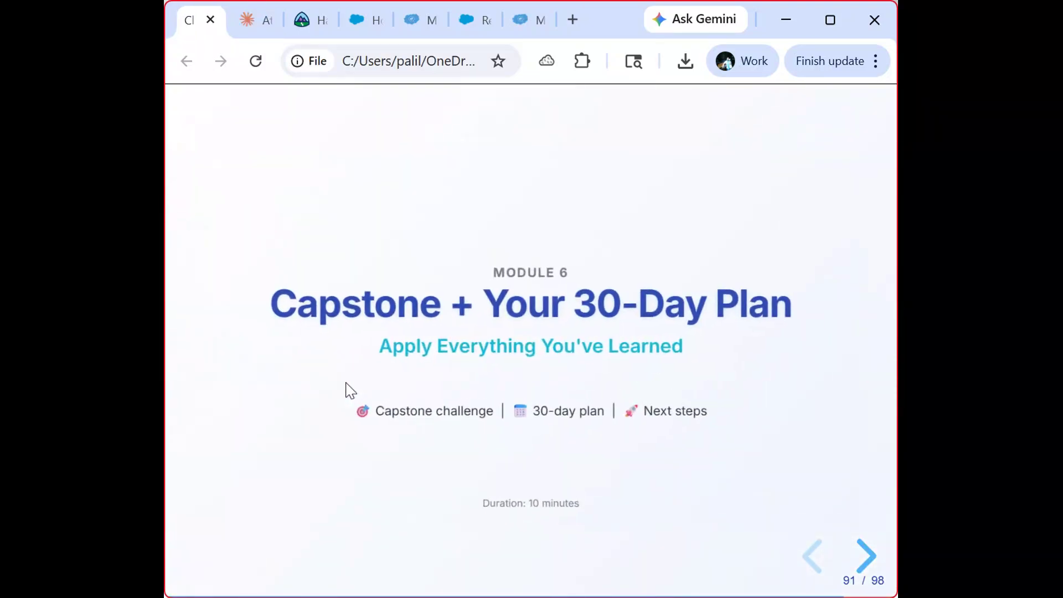
{"action": "key", "text": "Right"}
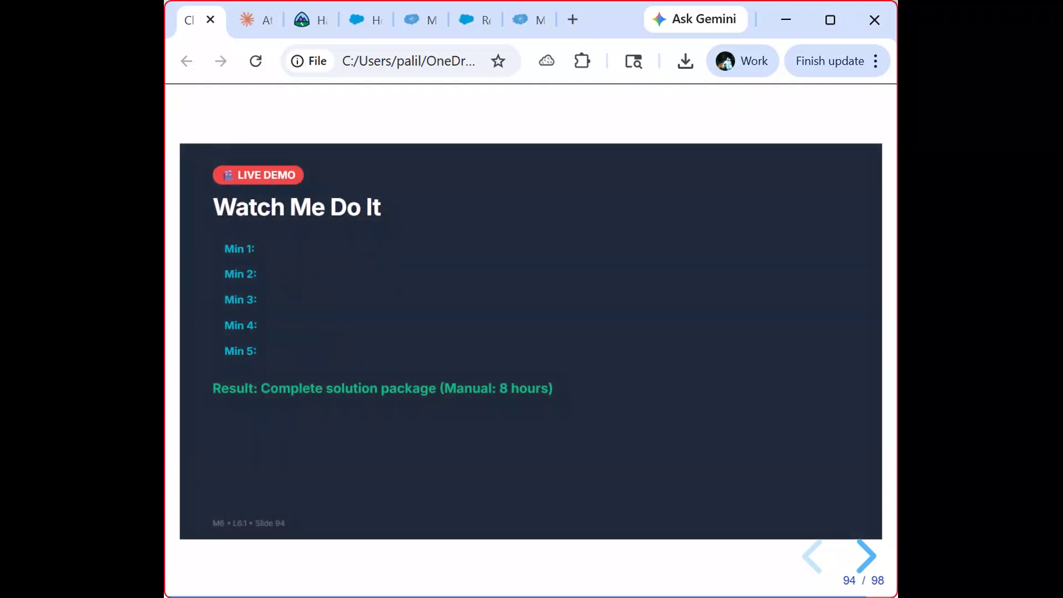
Go through the closing slides, from Now You Try and the 30-Day Mastery Plan to You Did It!
{"action": "key", "text": "Right"}
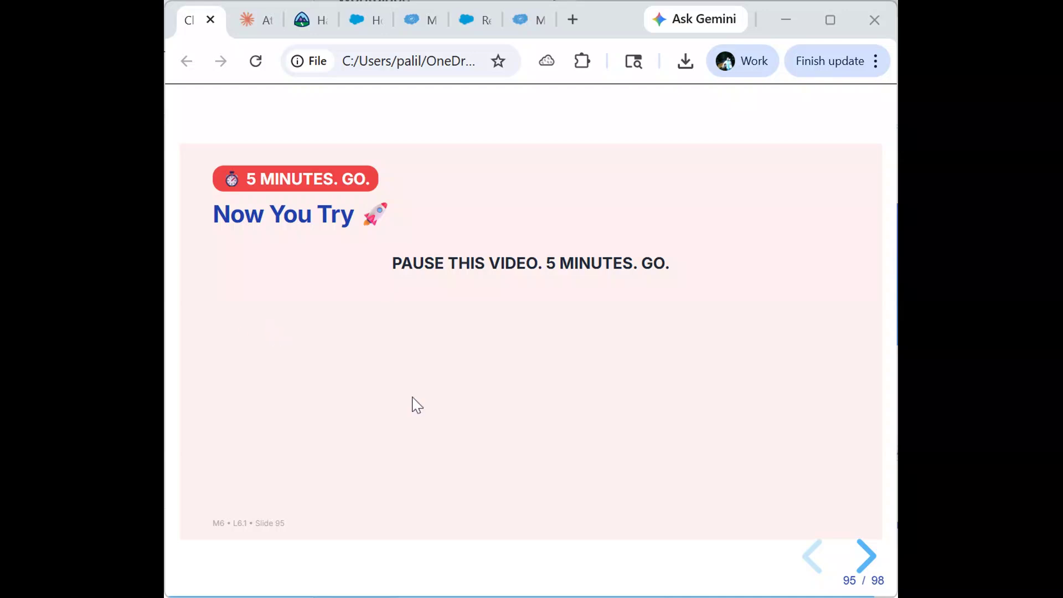
{"action": "key", "text": "Right"}
{"action": "key", "text": "Right"}
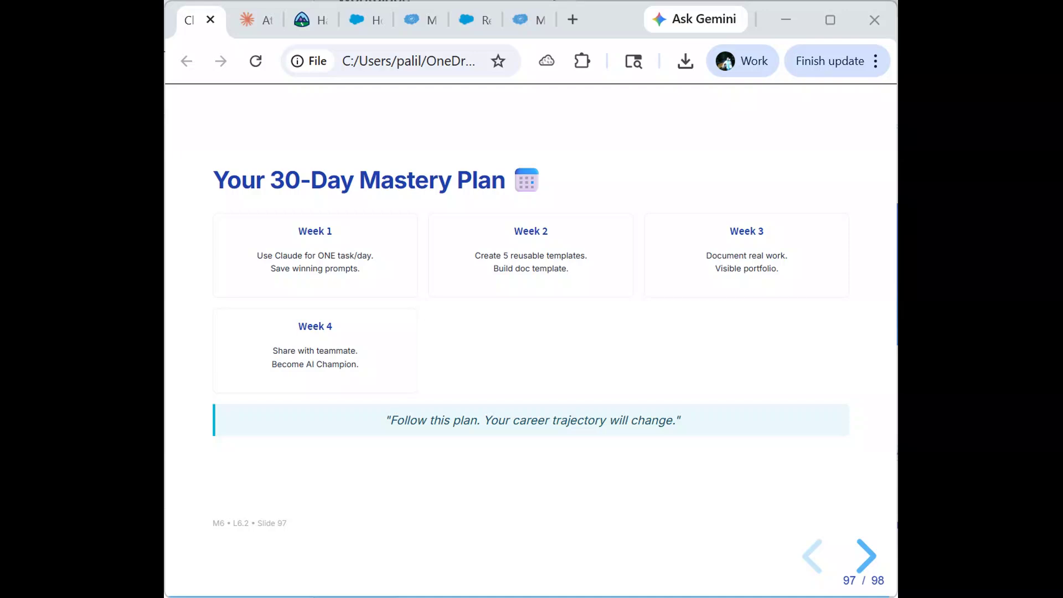
{"action": "left_click", "coordinate": [426, 442]}
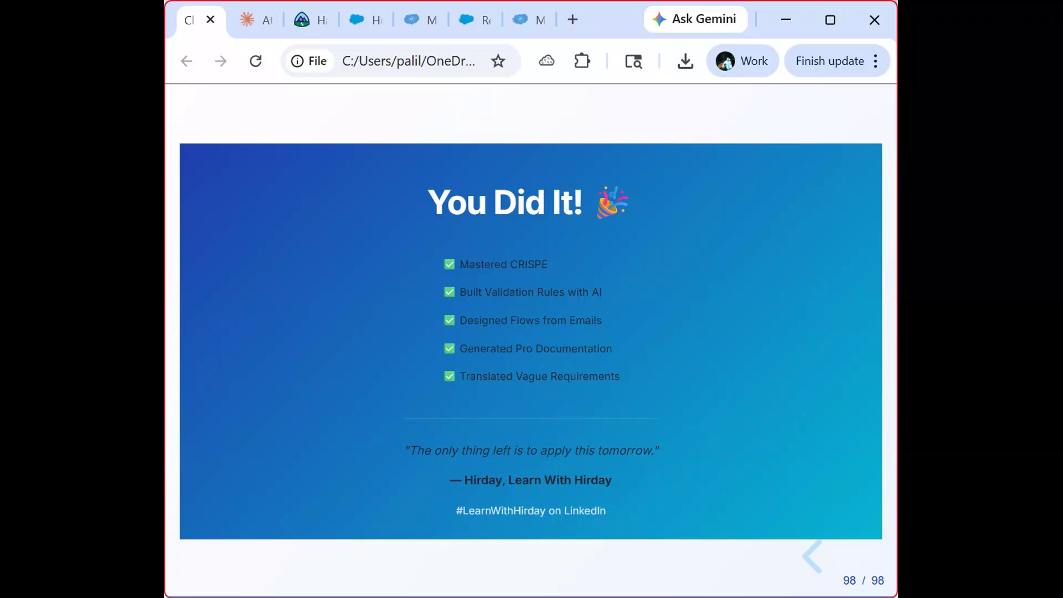